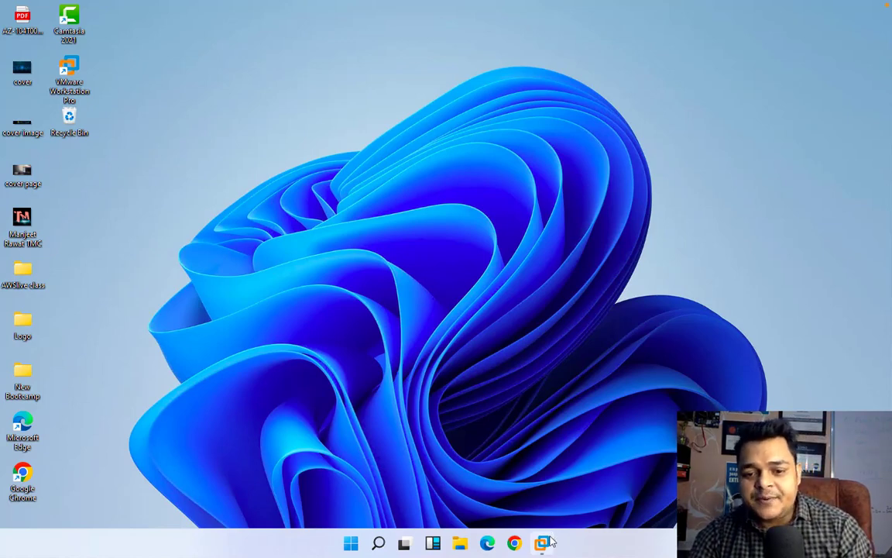
# Step: Check the Domain Server 2016 and esxi-8-host consoles, then return to the macOS desktop
pyautogui.moveTo(545, 542)
pyautogui.click(544, 462)
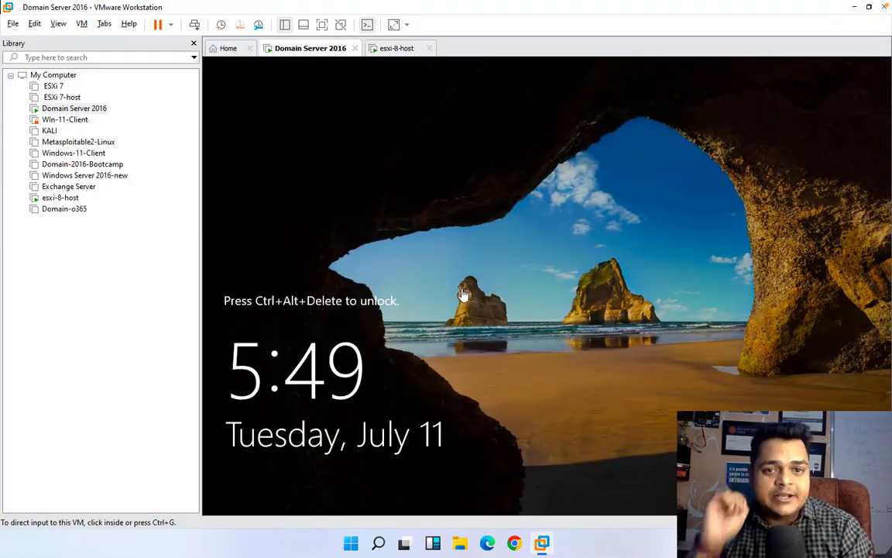
pyautogui.click(400, 48)
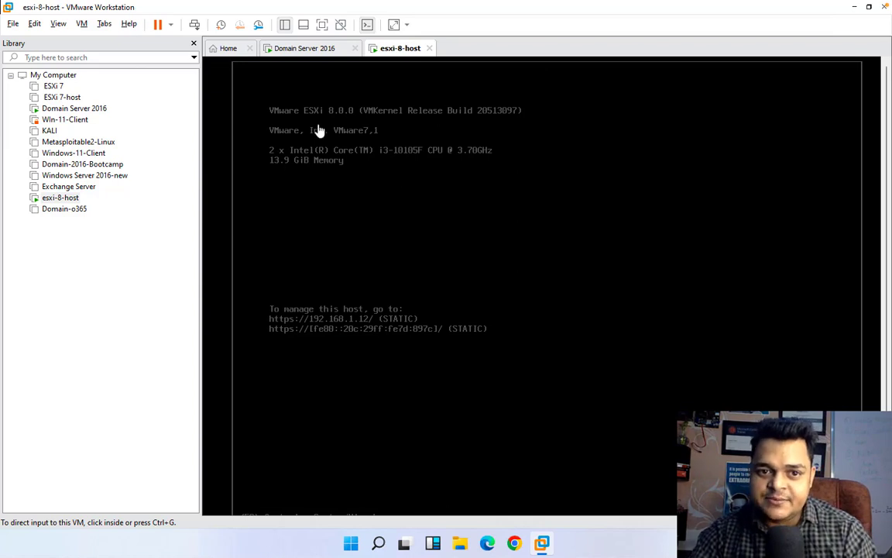
pyautogui.click(313, 49)
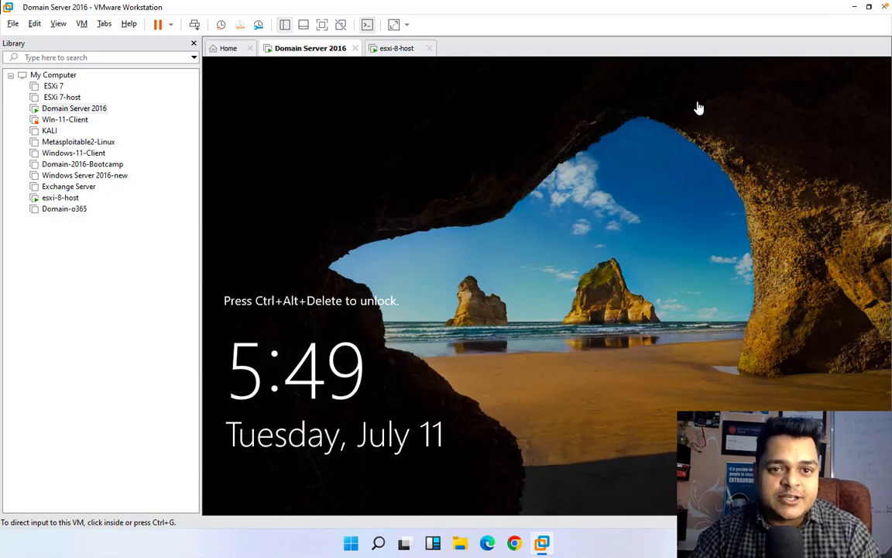
pyautogui.hotkey('ctrl', 'Left')
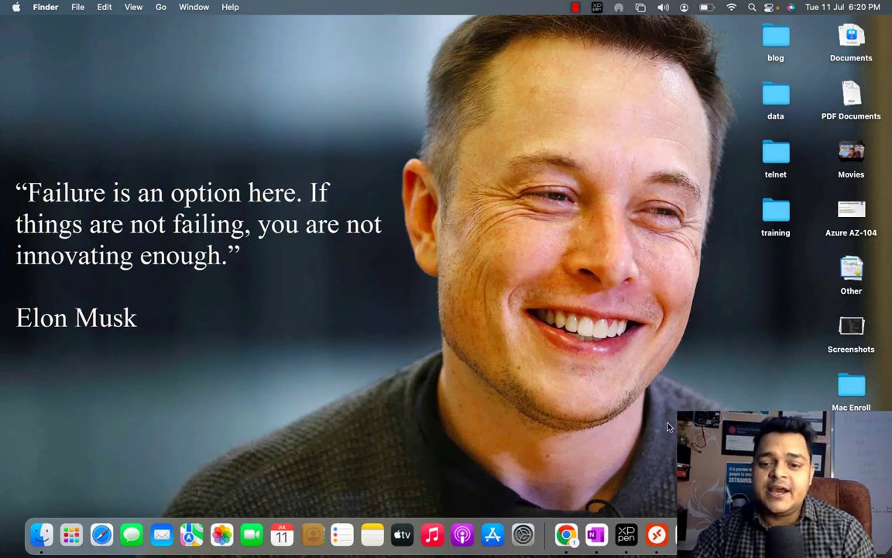
# Step: In OneNote's YouTube section, add a blank page dated 11 July 2023 and hide the navigation pane
pyautogui.click(597, 535)
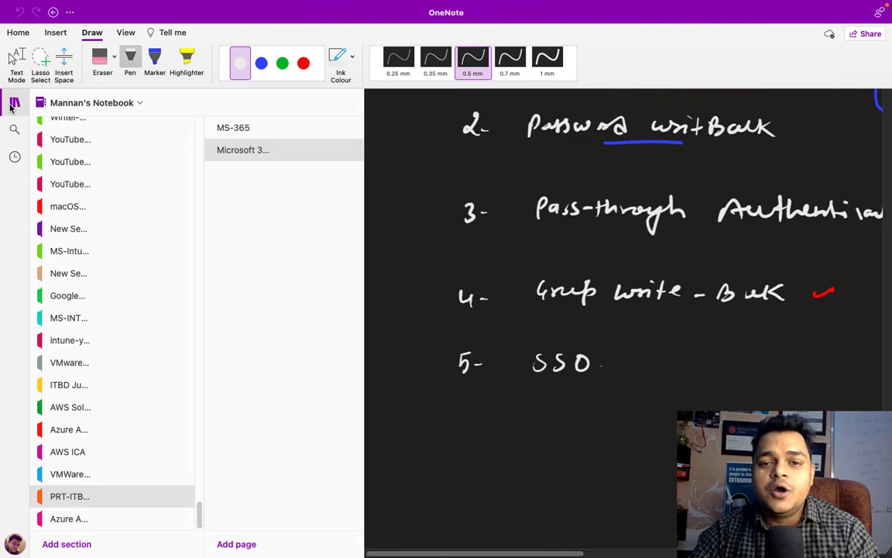
pyautogui.click(14, 103)
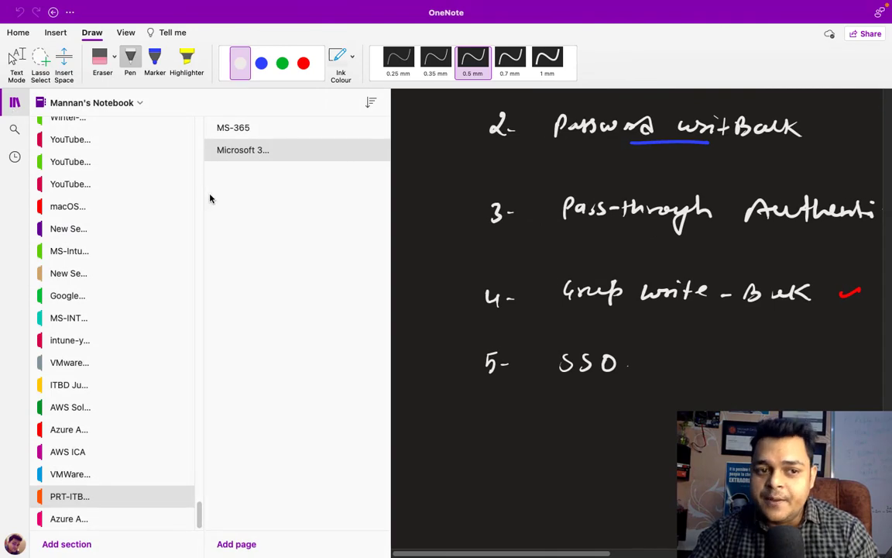
pyautogui.scroll(10, 129, 230)
pyautogui.scroll(-10, 128, 292)
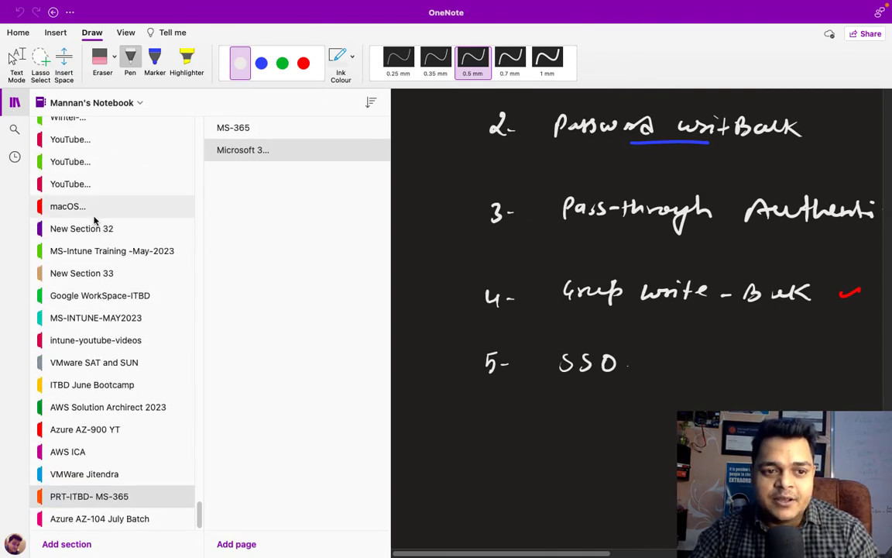
pyautogui.click(83, 184)
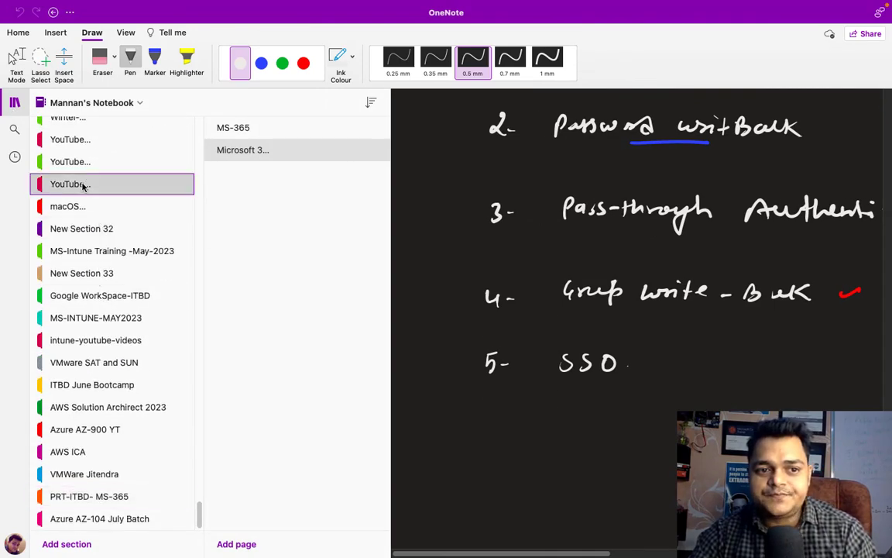
pyautogui.scroll(-2, 278, 490)
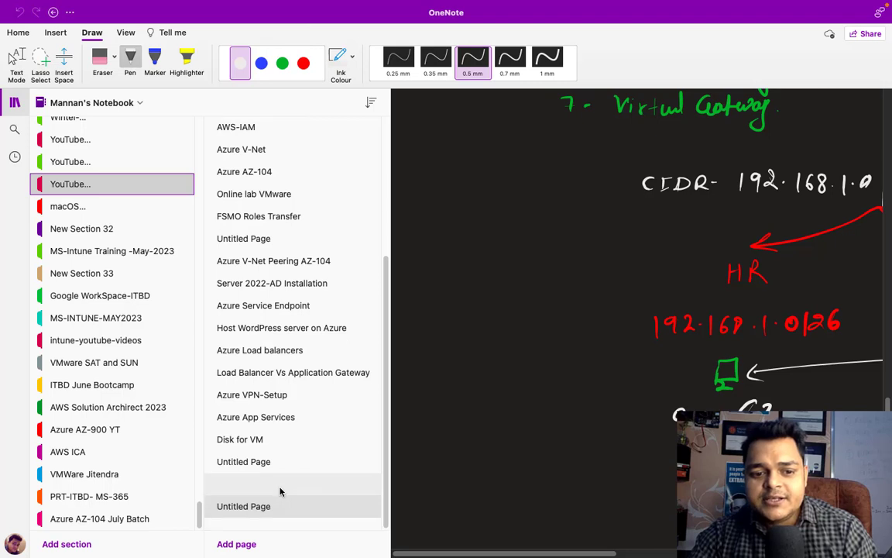
pyautogui.click(86, 162)
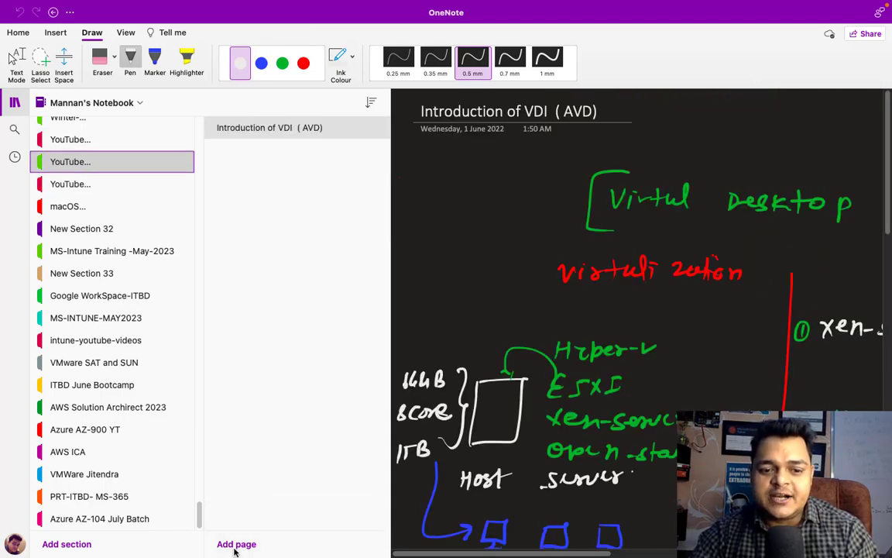
pyautogui.click(234, 546)
pyautogui.click(14, 104)
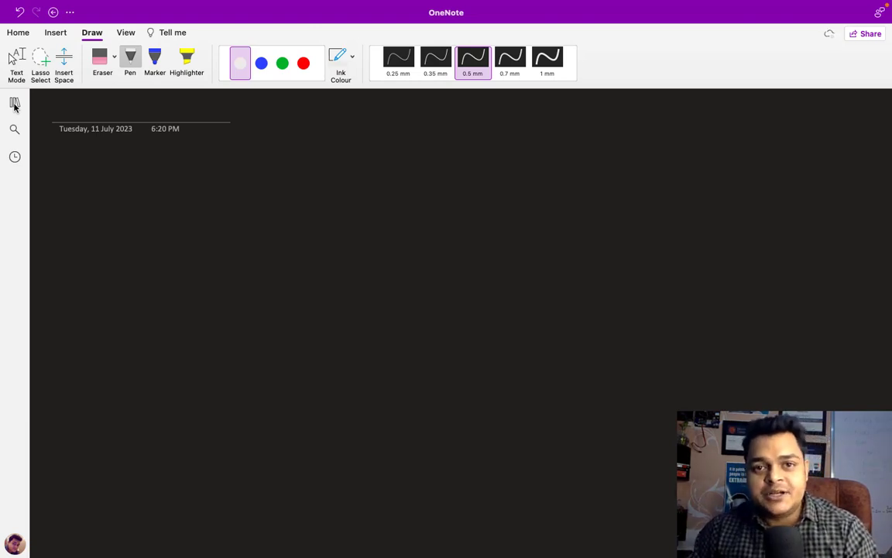
# Step: In white ink, draw the server box labelled 'cloud.com' and 'server 2016'
pyautogui.click(283, 63)
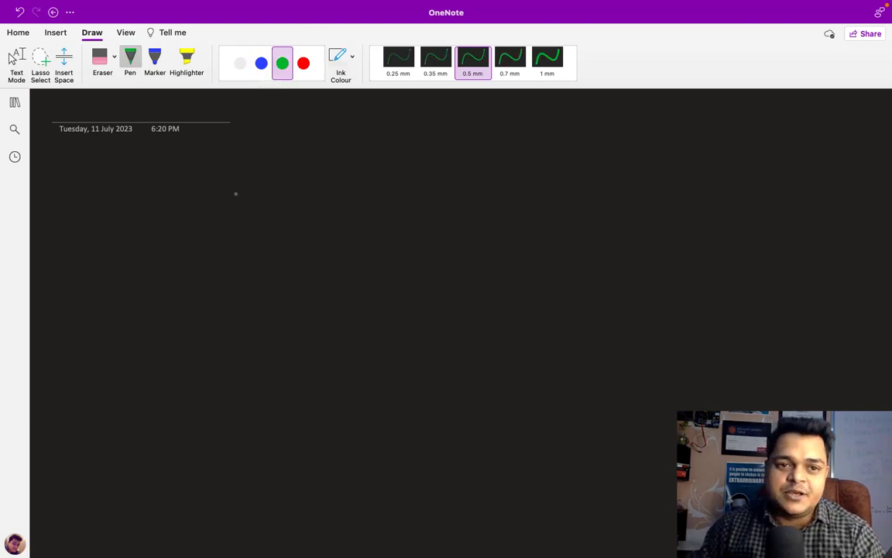
pyautogui.click(240, 65)
pyautogui.moveTo(162, 245)
pyautogui.mouseDown()
pyautogui.moveTo(164, 301)
pyautogui.moveTo(205, 293)
pyautogui.moveTo(163, 299)
pyautogui.moveTo(166, 334)
pyautogui.mouseUp()
pyautogui.moveTo(174, 319); pyautogui.dragTo(174, 334)
pyautogui.moveTo(191, 325); pyautogui.dragTo(246, 333)
pyautogui.click(224, 330)
pyautogui.moveTo(256, 323); pyautogui.dragTo(281, 332)
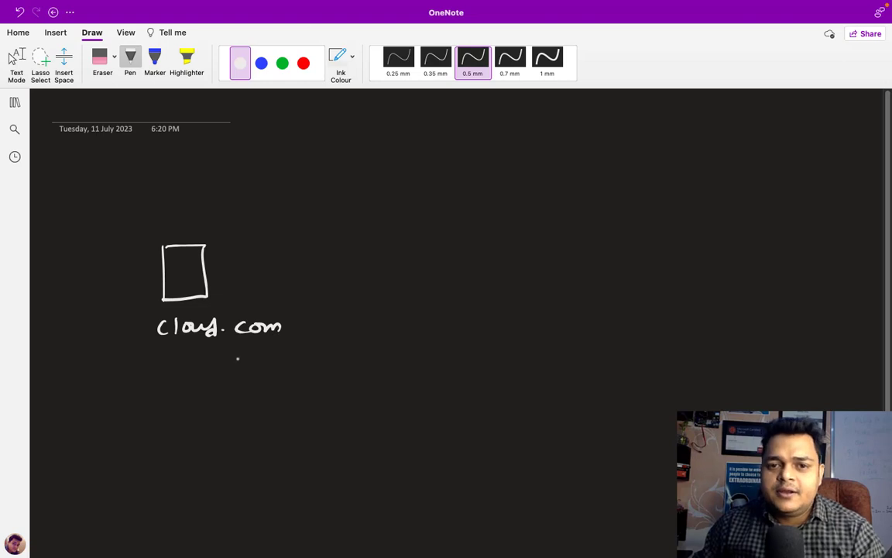
pyautogui.moveTo(177, 357)
pyautogui.mouseDown()
pyautogui.moveTo(169, 367)
pyautogui.moveTo(193, 366)
pyautogui.mouseUp()
pyautogui.moveTo(195, 359); pyautogui.dragTo(289, 361)
pyautogui.click(271, 363)
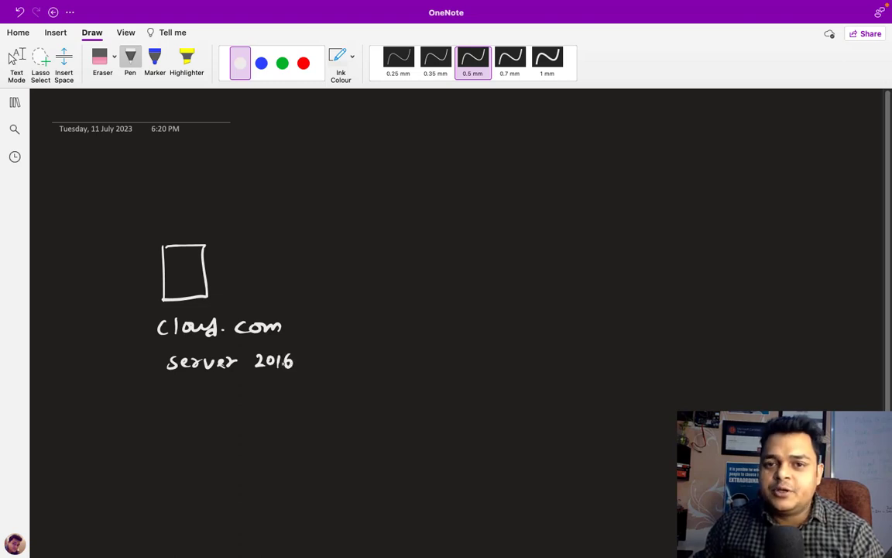
# Step: In green ink, draw an 'ESXi 8.0' box, an arrow from the server, and '= ?'
pyautogui.click(282, 63)
pyautogui.moveTo(558, 244)
pyautogui.mouseDown()
pyautogui.moveTo(557, 278)
pyautogui.moveTo(589, 255)
pyautogui.moveTo(558, 287)
pyautogui.moveTo(562, 321)
pyautogui.moveTo(570, 310)
pyautogui.moveTo(572, 322)
pyautogui.moveTo(598, 323)
pyautogui.mouseUp()
pyautogui.moveTo(598, 312)
pyautogui.mouseDown()
pyautogui.moveTo(586, 322)
pyautogui.moveTo(655, 313)
pyautogui.mouseUp()
pyautogui.click(617, 320)
pyautogui.click(639, 320)
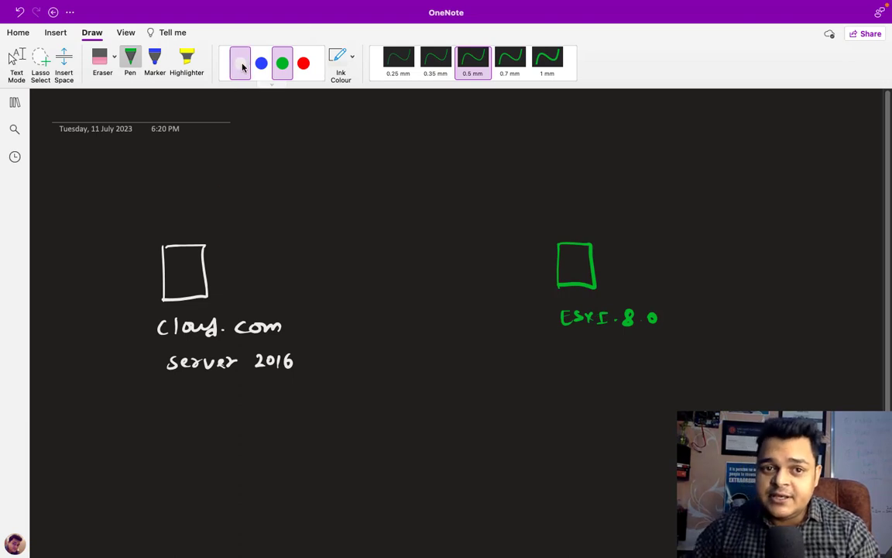
pyautogui.moveTo(206, 270); pyautogui.dragTo(558, 264)
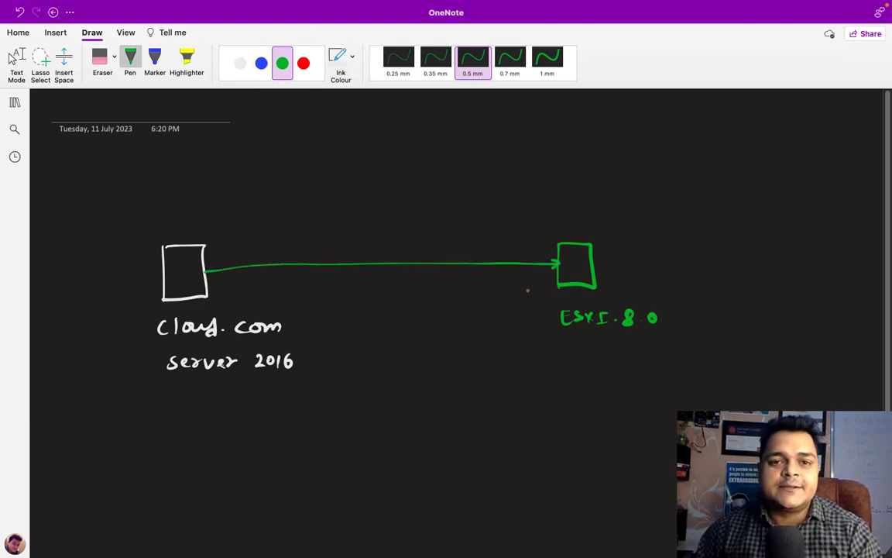
pyautogui.moveTo(695, 260); pyautogui.dragTo(710, 258)
pyautogui.moveTo(695, 268); pyautogui.dragTo(735, 267)
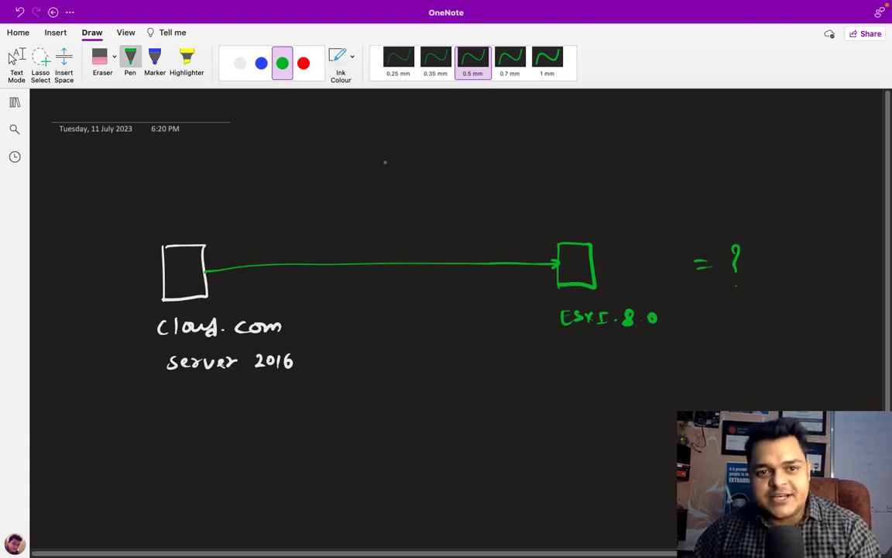
# Step: In red ink, number a list below the diagram
pyautogui.click(300, 68)
pyautogui.moveTo(313, 416); pyautogui.dragTo(315, 467)
pyautogui.moveTo(322, 463)
pyautogui.mouseDown()
pyautogui.moveTo(304, 508)
pyautogui.moveTo(326, 502)
pyautogui.moveTo(318, 541)
pyautogui.mouseUp()
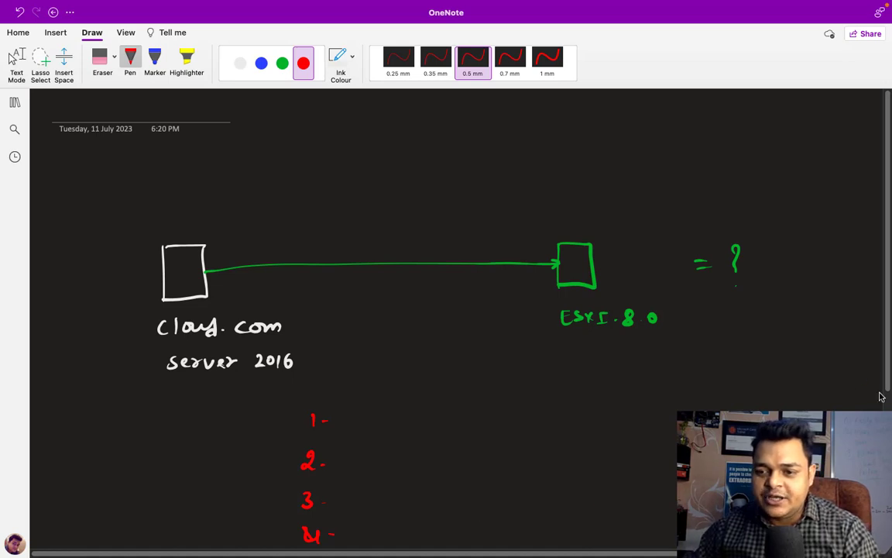
# Step: In blue ink, handwrite 'Name Resolution (DNS)' after item 1 and begin 'NTP' after item 2
pyautogui.scroll(-2, 504, 388)
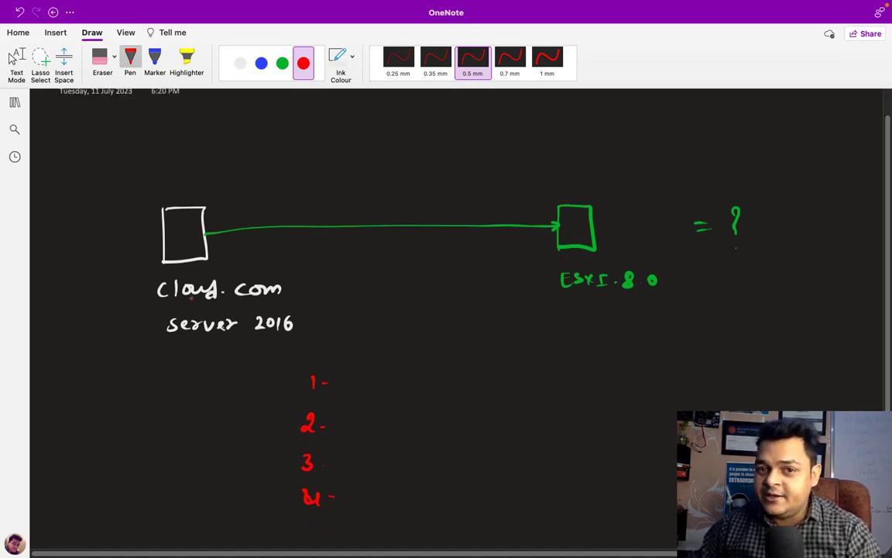
pyautogui.click(261, 63)
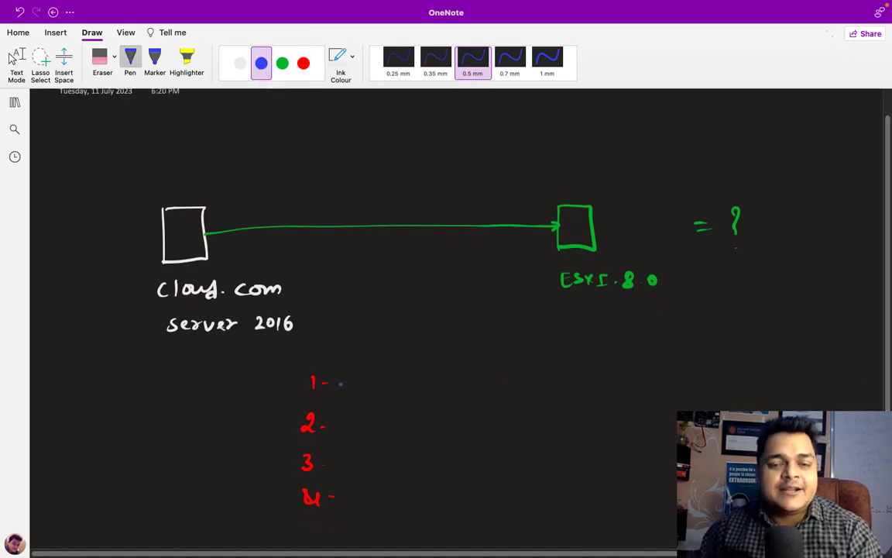
pyautogui.moveTo(348, 374)
pyautogui.mouseDown()
pyautogui.moveTo(349, 391)
pyautogui.moveTo(361, 374)
pyautogui.moveTo(422, 391)
pyautogui.moveTo(446, 387)
pyautogui.mouseUp()
pyautogui.moveTo(454, 378)
pyautogui.mouseDown()
pyautogui.moveTo(449, 388)
pyautogui.moveTo(480, 387)
pyautogui.mouseUp()
pyautogui.click(474, 378)
pyautogui.click(474, 386)
pyautogui.moveTo(483, 380); pyautogui.dragTo(503, 387)
pyautogui.moveTo(497, 379); pyautogui.dragTo(522, 387)
pyautogui.moveTo(522, 380); pyautogui.dragTo(541, 388)
pyautogui.click(545, 392)
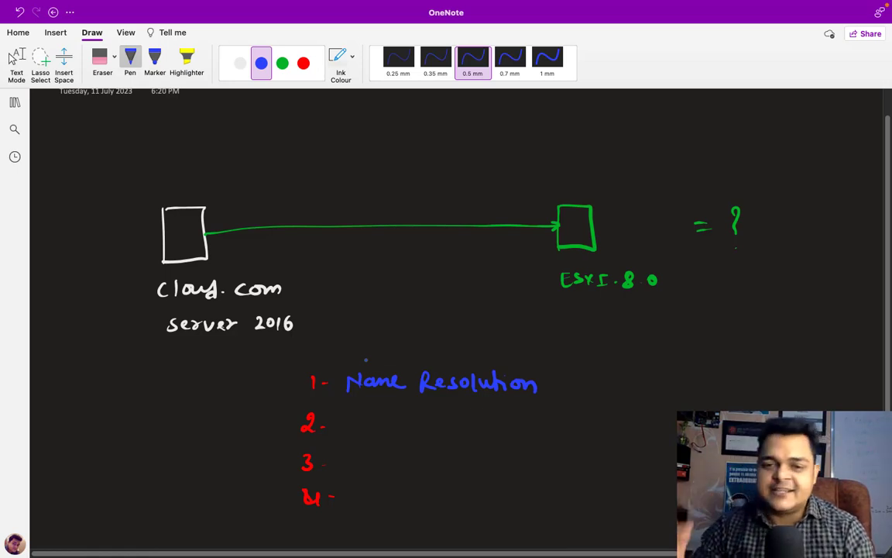
pyautogui.moveTo(555, 377)
pyautogui.mouseDown()
pyautogui.moveTo(551, 393)
pyautogui.moveTo(595, 381)
pyautogui.moveTo(598, 392)
pyautogui.moveTo(617, 393)
pyautogui.mouseUp()
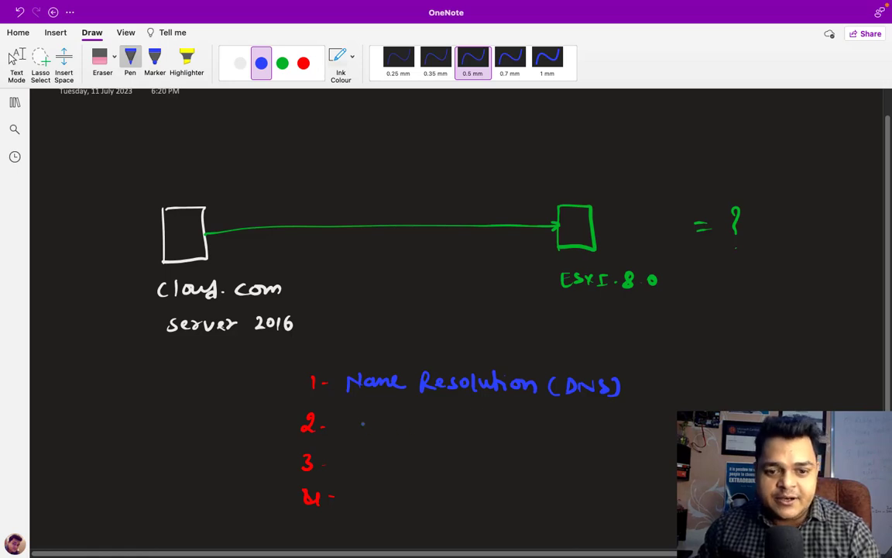
pyautogui.moveTo(361, 430)
pyautogui.mouseDown()
pyautogui.moveTo(361, 417)
pyautogui.moveTo(396, 418)
pyautogui.mouseUp()
pyautogui.moveTo(387, 418)
pyautogui.mouseDown()
pyautogui.moveTo(386, 430)
pyautogui.moveTo(400, 432)
pyautogui.moveTo(484, 422)
pyautogui.moveTo(489, 432)
pyautogui.moveTo(529, 432)
pyautogui.mouseUp()
# Step: Finish item 2 as 'NTP service'
pyautogui.click(477, 426)
pyautogui.click(489, 419)
pyautogui.click(542, 430)
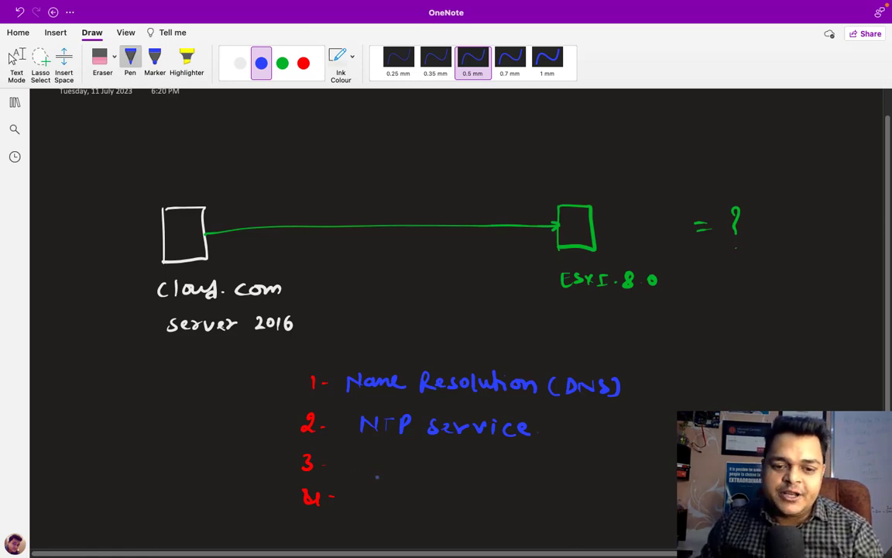
# Step: Handwrite 'User's and Permission' after item 3, then select the white ink
pyautogui.moveTo(357, 457)
pyautogui.mouseDown()
pyautogui.moveTo(375, 468)
pyautogui.moveTo(411, 461)
pyautogui.mouseUp()
pyautogui.moveTo(421, 458); pyautogui.dragTo(416, 467)
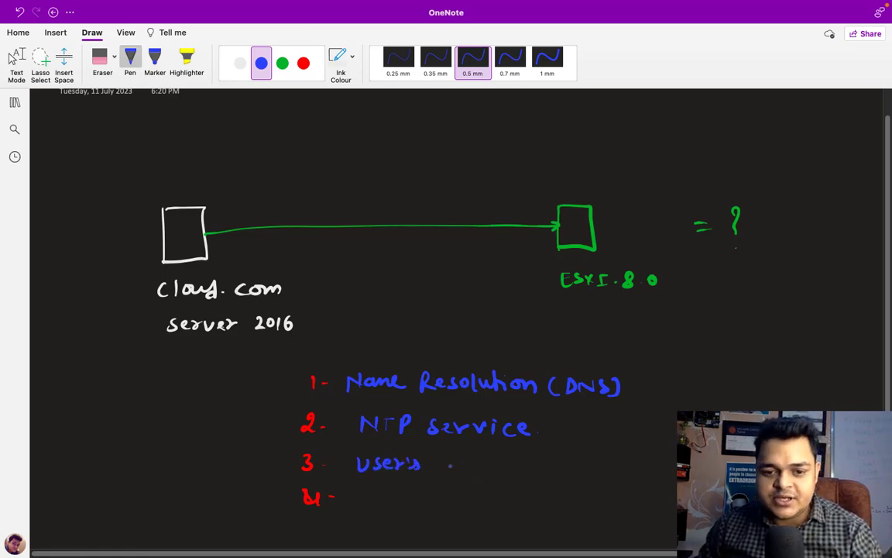
pyautogui.moveTo(443, 463); pyautogui.dragTo(451, 469)
pyautogui.moveTo(453, 469)
pyautogui.mouseDown()
pyautogui.moveTo(483, 458)
pyautogui.moveTo(578, 474)
pyautogui.mouseUp()
pyautogui.moveTo(580, 467); pyautogui.dragTo(584, 476)
pyautogui.moveTo(604, 468)
pyautogui.mouseDown()
pyautogui.moveTo(596, 476)
pyautogui.moveTo(649, 477)
pyautogui.mouseUp()
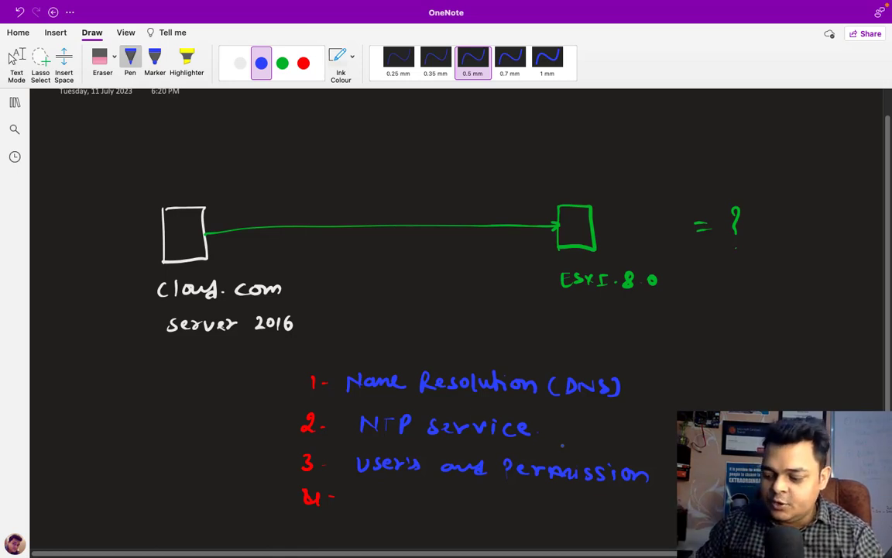
pyautogui.click(240, 62)
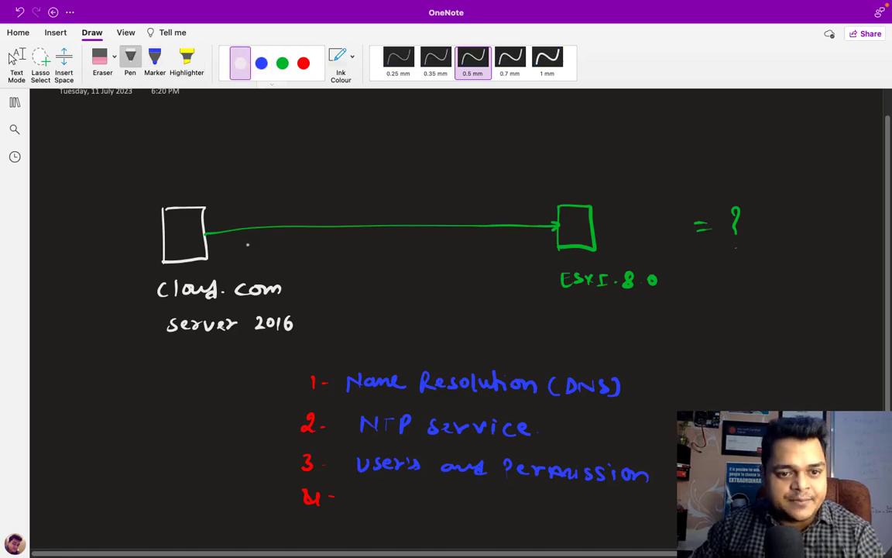
# Step: In green, write and circle 'ABC' after cloud.com and above the ESXi box; begin item 4 in blue
pyautogui.click(282, 63)
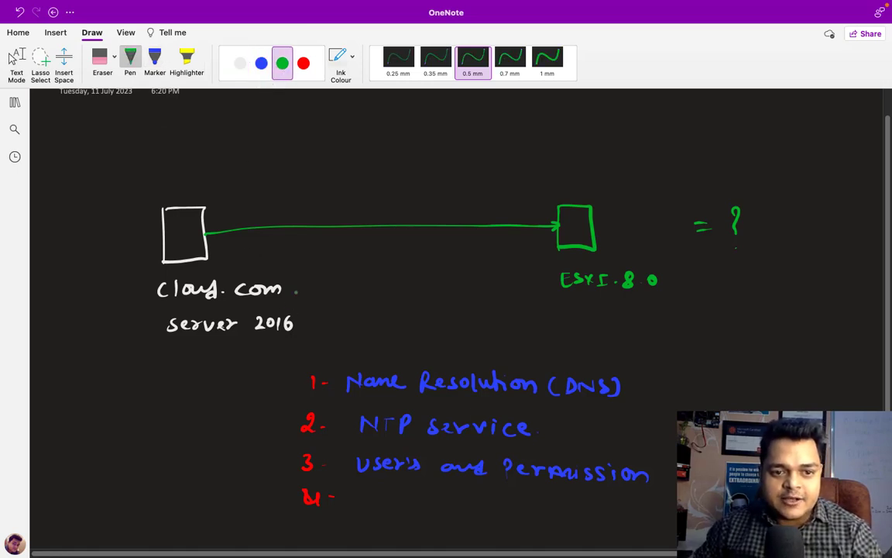
pyautogui.moveTo(313, 296)
pyautogui.mouseDown()
pyautogui.moveTo(319, 281)
pyautogui.moveTo(324, 295)
pyautogui.moveTo(331, 282)
pyautogui.moveTo(340, 288)
pyautogui.moveTo(332, 296)
pyautogui.moveTo(359, 296)
pyautogui.moveTo(322, 276)
pyautogui.moveTo(361, 285)
pyautogui.moveTo(333, 273)
pyautogui.mouseUp()
pyautogui.click(365, 293)
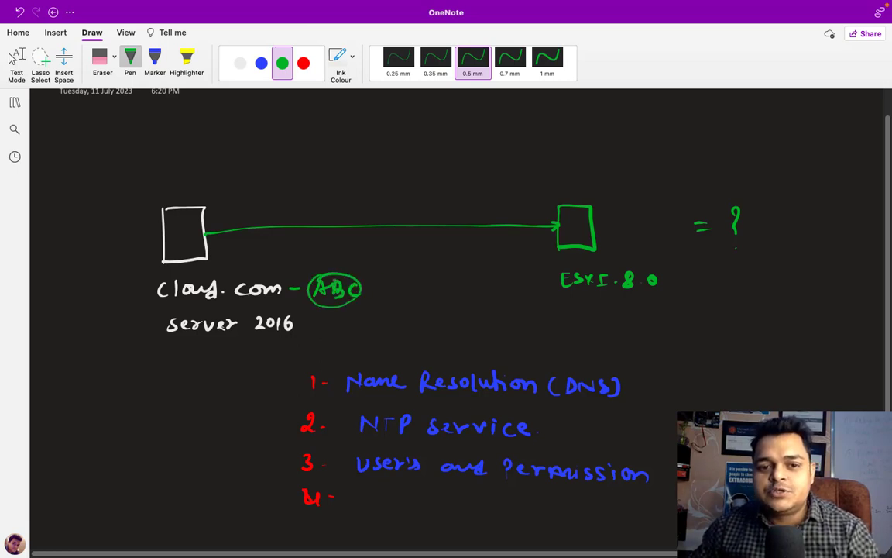
pyautogui.moveTo(556, 192)
pyautogui.mouseDown()
pyautogui.moveTo(560, 183)
pyautogui.moveTo(566, 192)
pyautogui.mouseUp()
pyautogui.moveTo(558, 189); pyautogui.dragTo(574, 192)
pyautogui.moveTo(573, 183)
pyautogui.mouseDown()
pyautogui.moveTo(592, 193)
pyautogui.moveTo(548, 197)
pyautogui.moveTo(567, 177)
pyautogui.mouseUp()
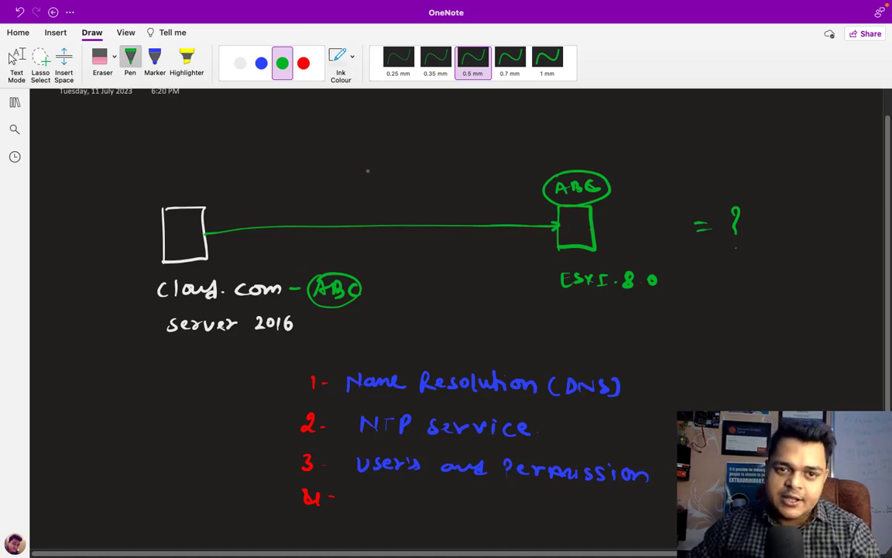
pyautogui.click(261, 63)
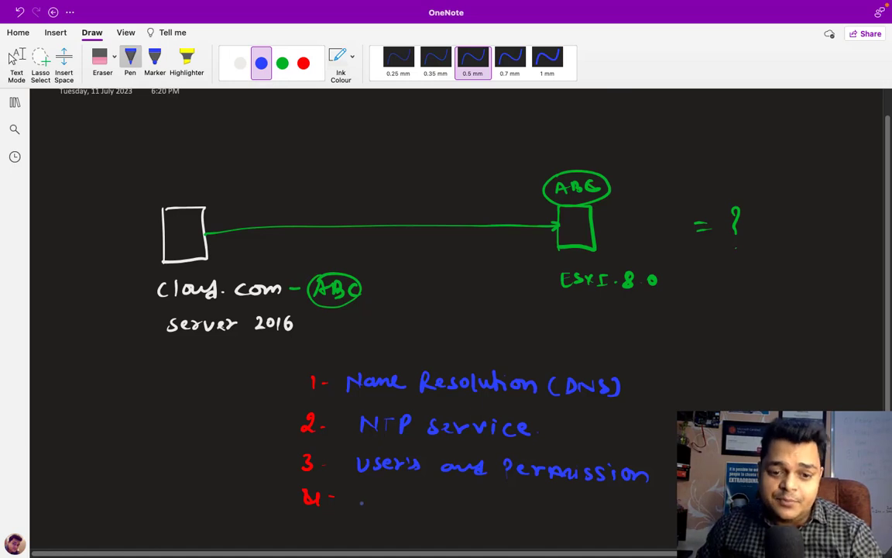
pyautogui.moveTo(367, 492)
pyautogui.mouseDown()
pyautogui.moveTo(364, 508)
pyautogui.moveTo(441, 511)
pyautogui.moveTo(479, 498)
pyautogui.moveTo(496, 511)
pyautogui.moveTo(553, 508)
pyautogui.moveTo(601, 522)
pyautogui.moveTo(666, 515)
pyautogui.mouseUp()
# Step: Finish item 4 as 'Install vCenter Server'
pyautogui.click(606, 505)
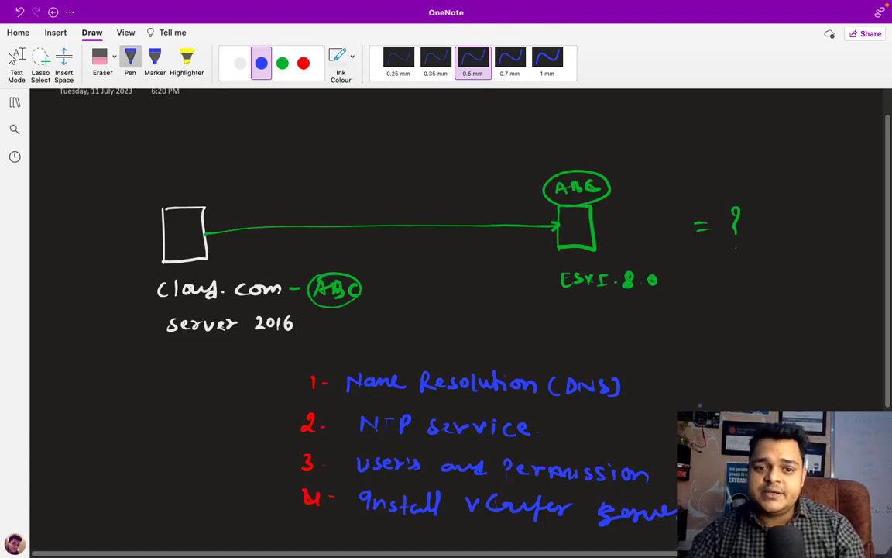
pyautogui.scroll(-5, 446, 310)
pyautogui.scroll(6, 446, 309)
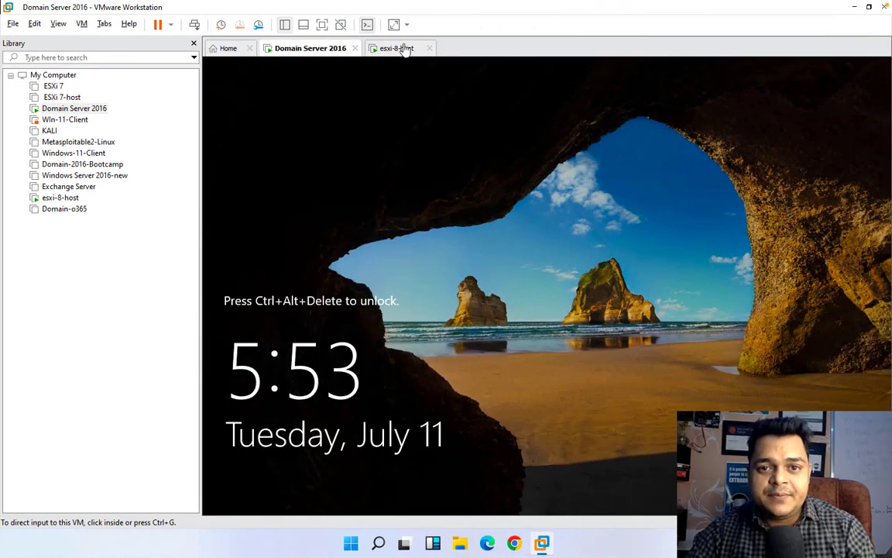
pyautogui.click(403, 48)
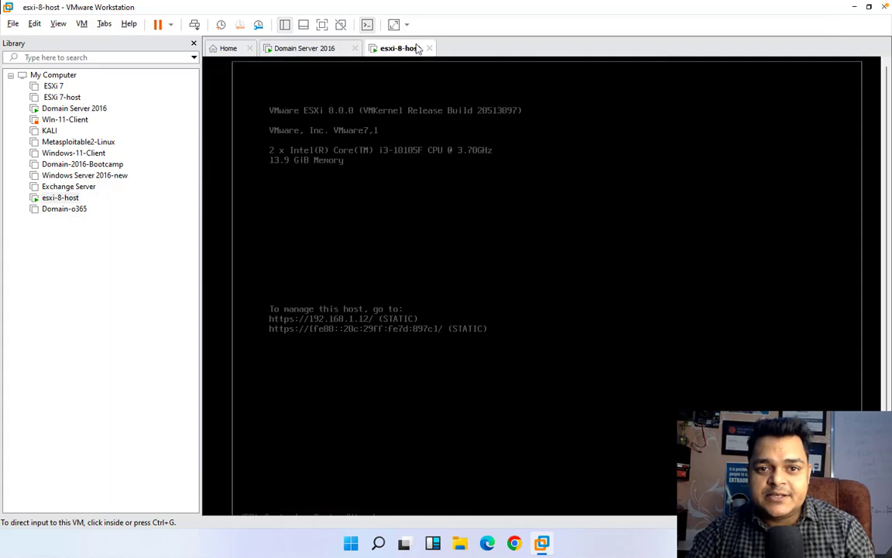
pyautogui.click(853, 7)
pyautogui.click(514, 542)
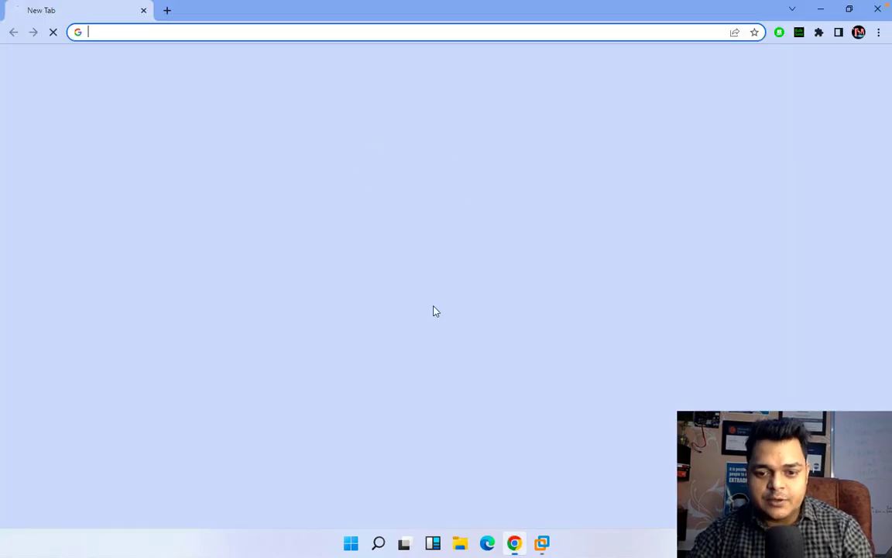
pyautogui.write('192.1')
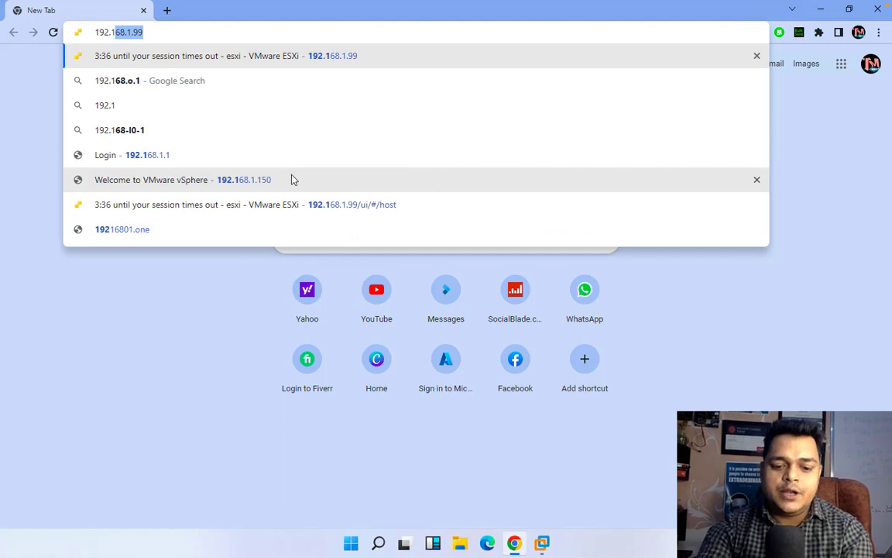
pyautogui.write('68.1.12')
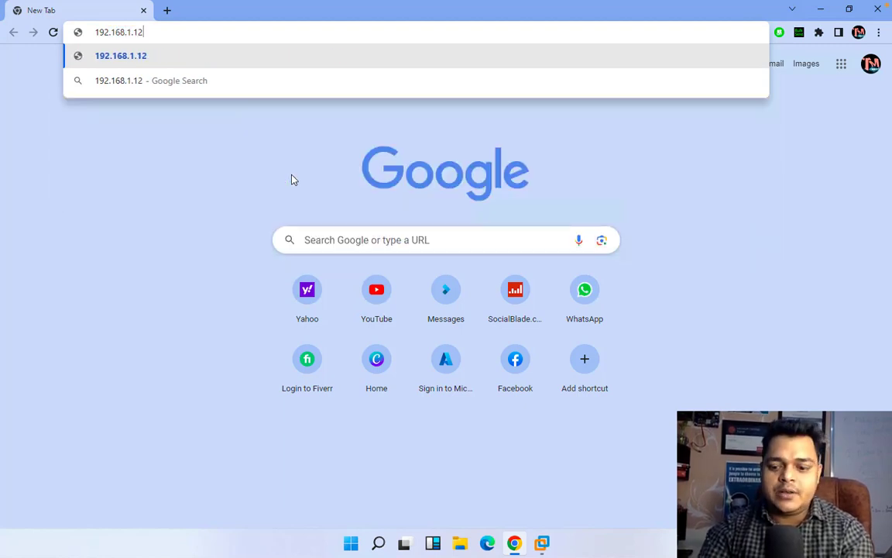
pyautogui.press('Return')
pyautogui.click(295, 363)
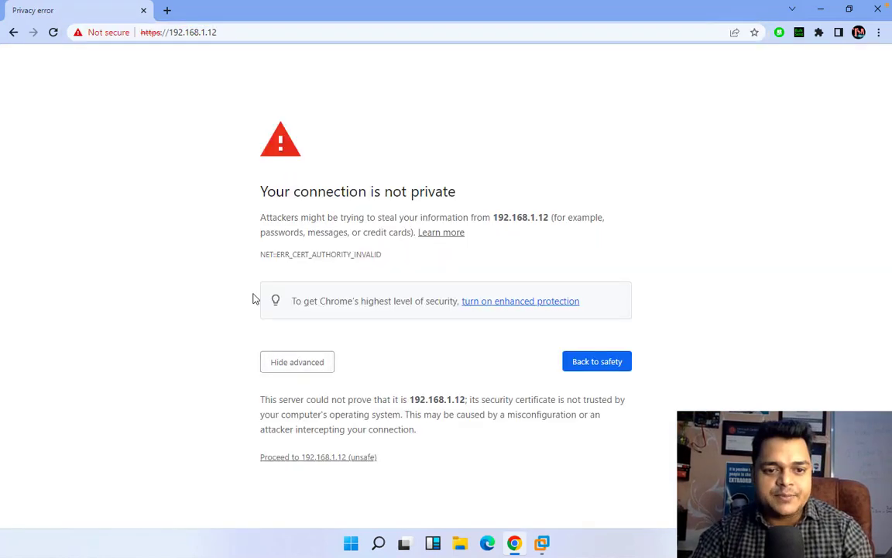
pyautogui.click(328, 459)
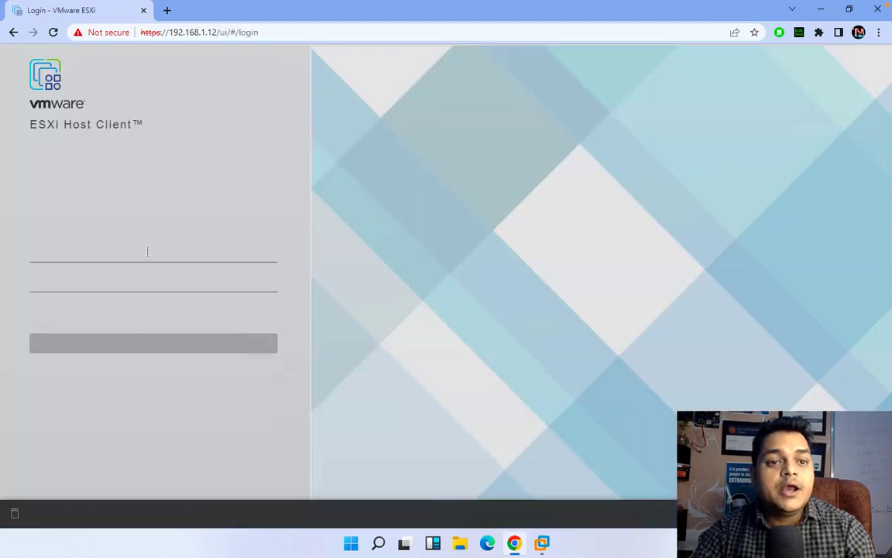
# Step: Log in to the ESXi Host Client as root and dismiss the welcome banner
pyautogui.click(97, 254)
pyautogui.write('r')
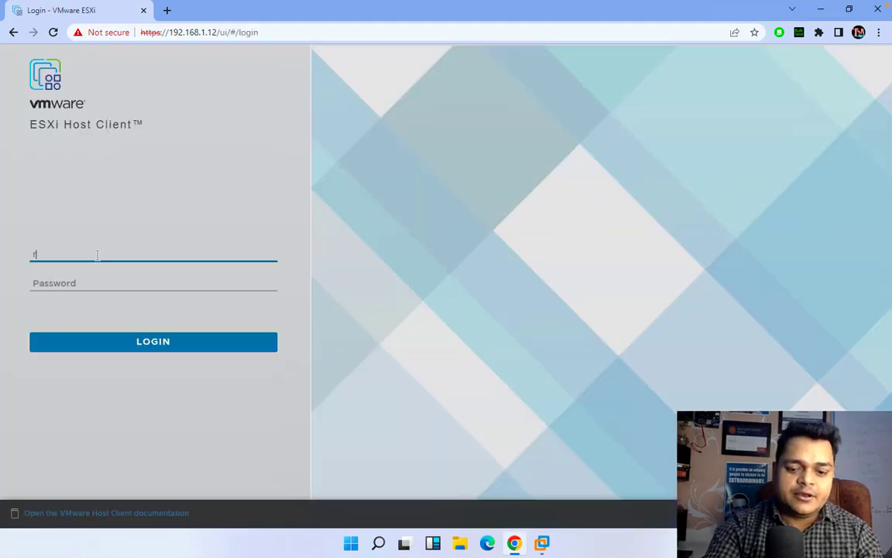
pyautogui.write('oot')
pyautogui.press('Tab')
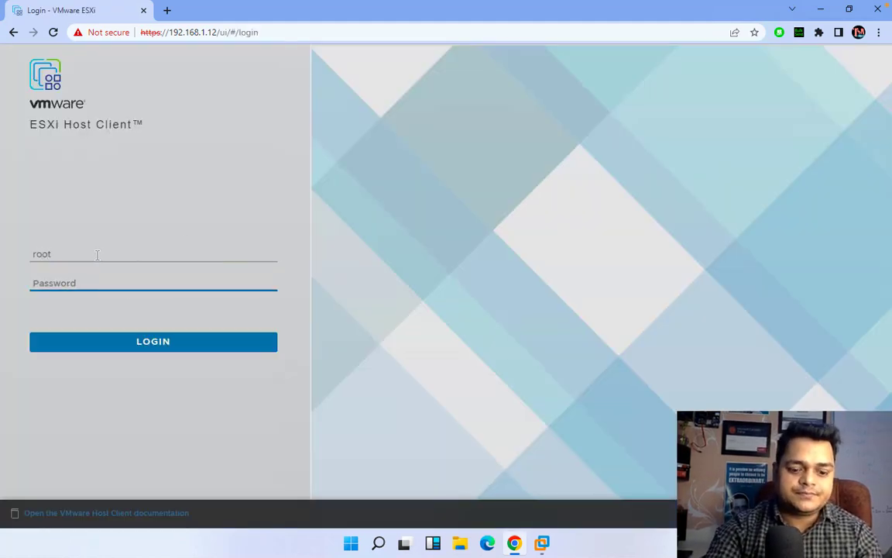
pyautogui.write('•••••••')
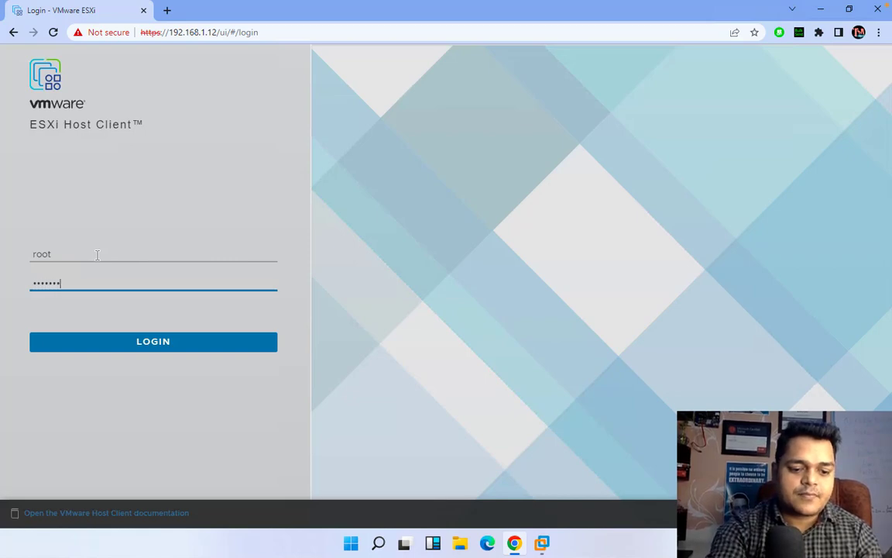
pyautogui.press('Return')
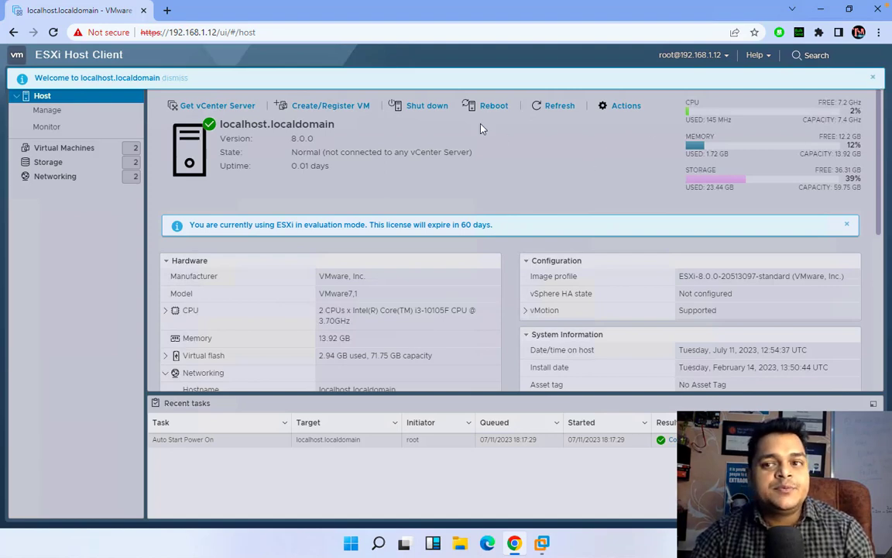
pyautogui.click(874, 76)
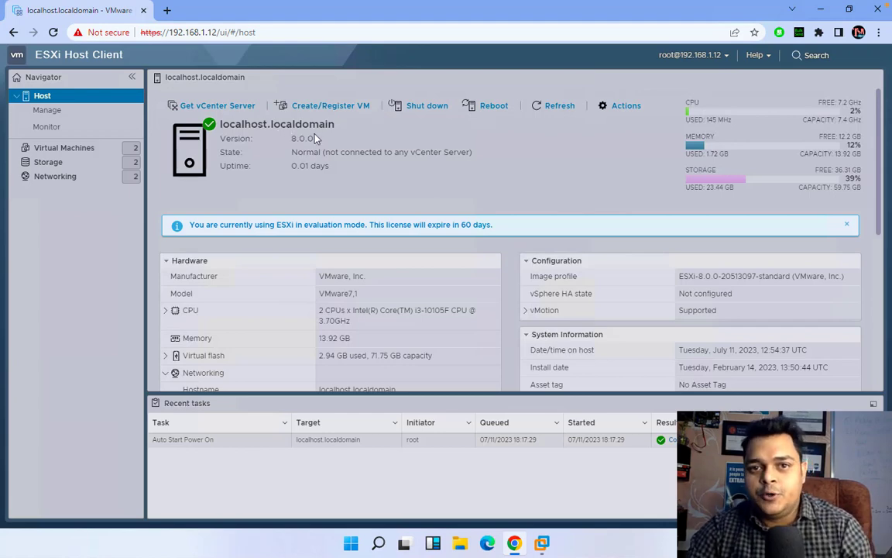
# Step: Open Manage > Security & users > Authentication to view the host's Active Directory status
pyautogui.click(47, 115)
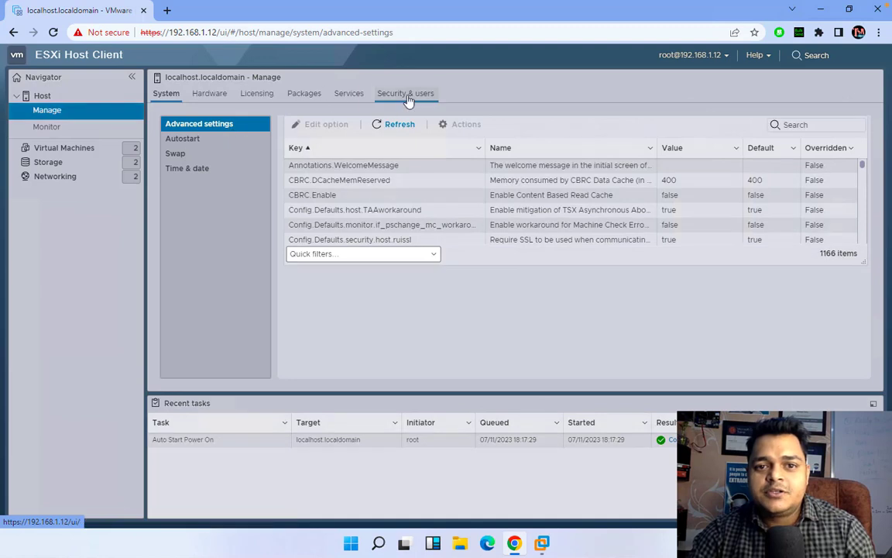
pyautogui.click(409, 94)
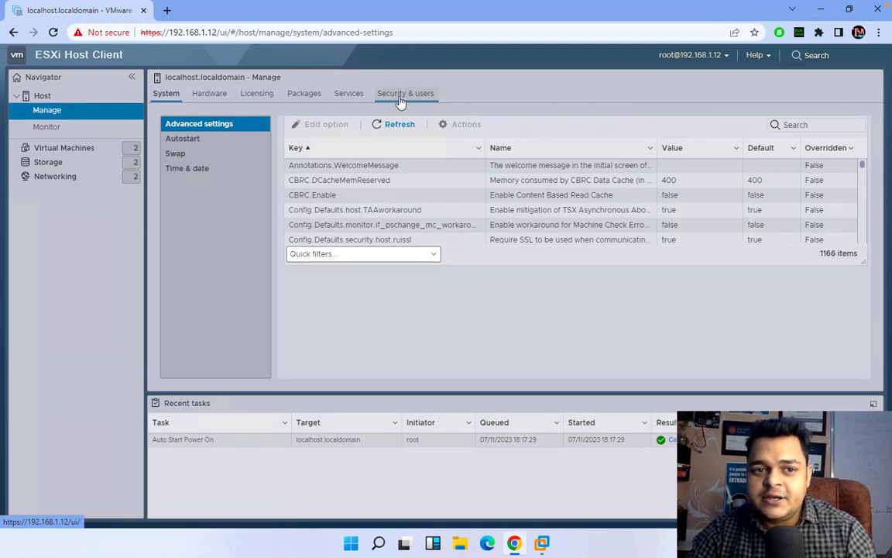
pyautogui.click(211, 141)
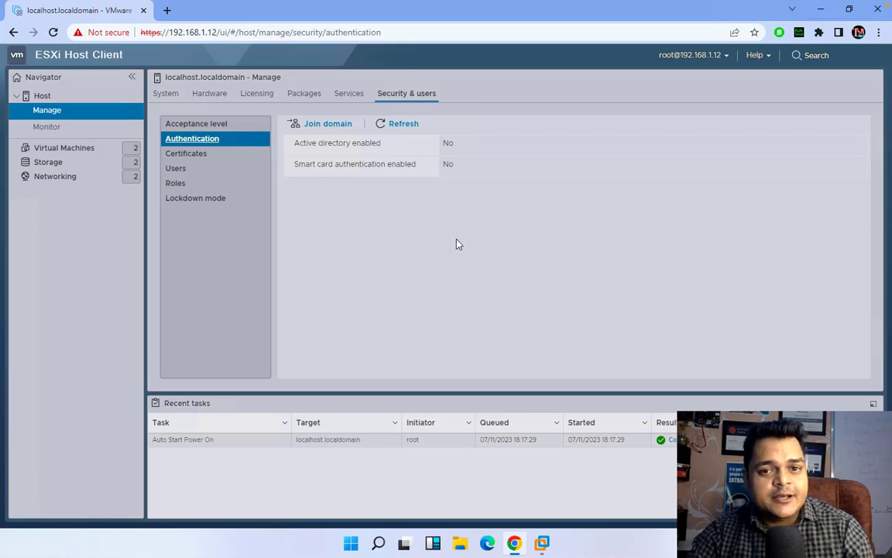
pyautogui.click(543, 541)
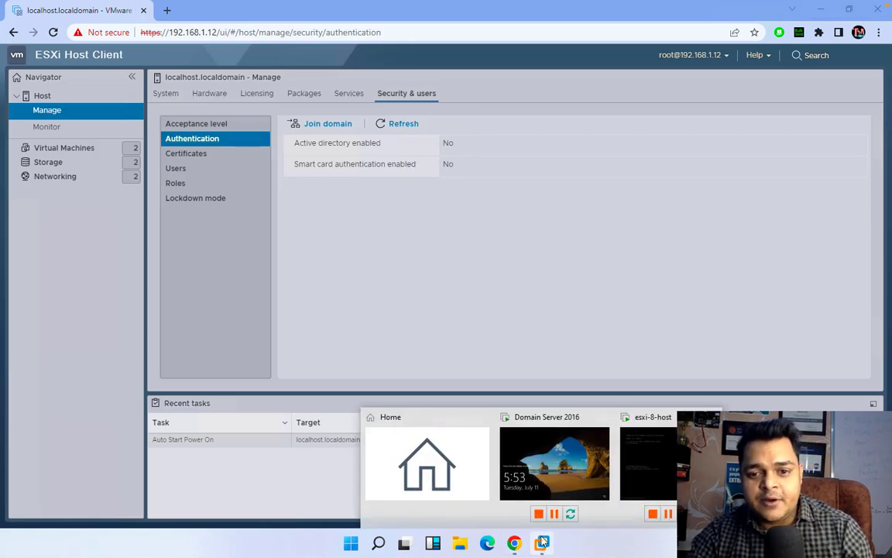
# Step: Show Domain Server 2016 full screen, sign in as administrator, and close Server Manager
pyautogui.click(511, 422)
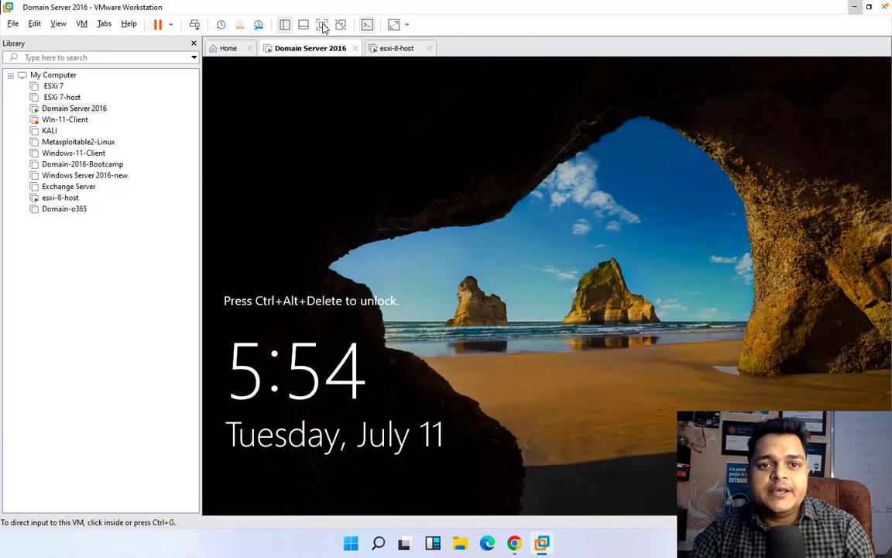
pyautogui.click(323, 25)
pyautogui.click(292, 8)
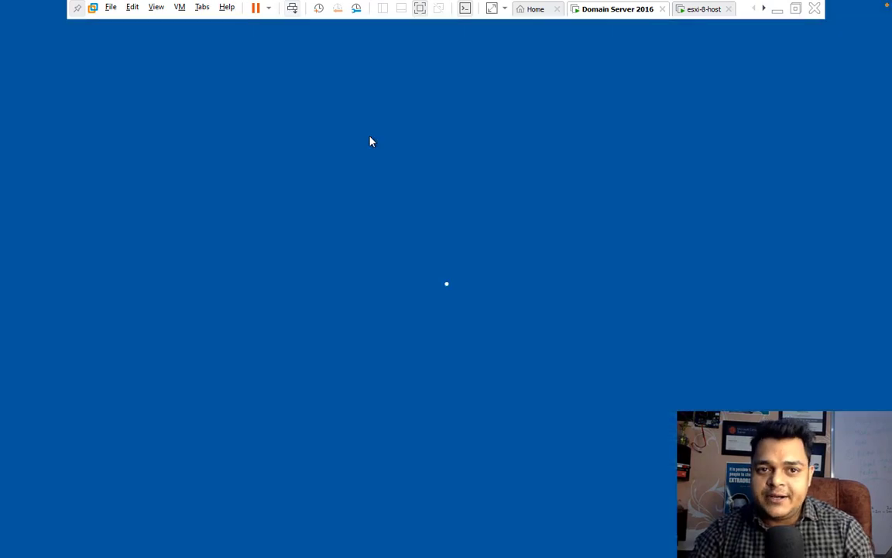
pyautogui.write('P')
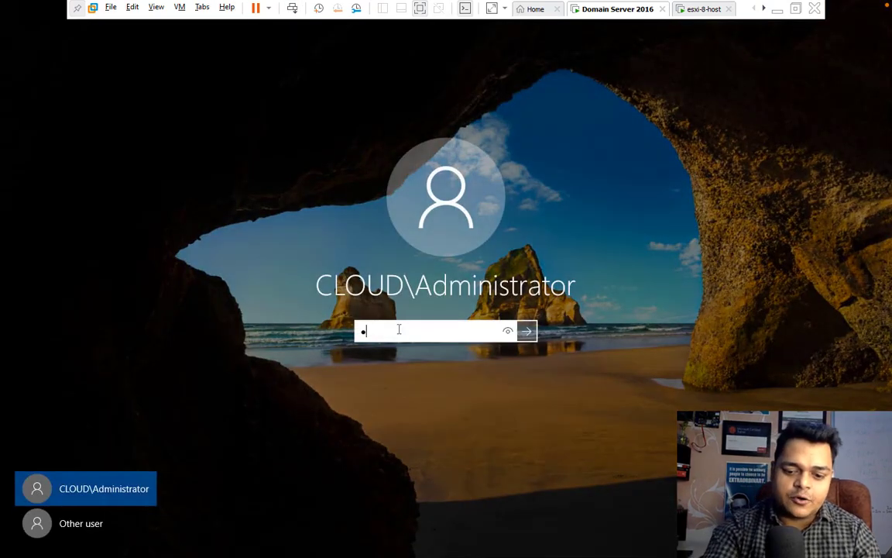
pyautogui.write('assword')
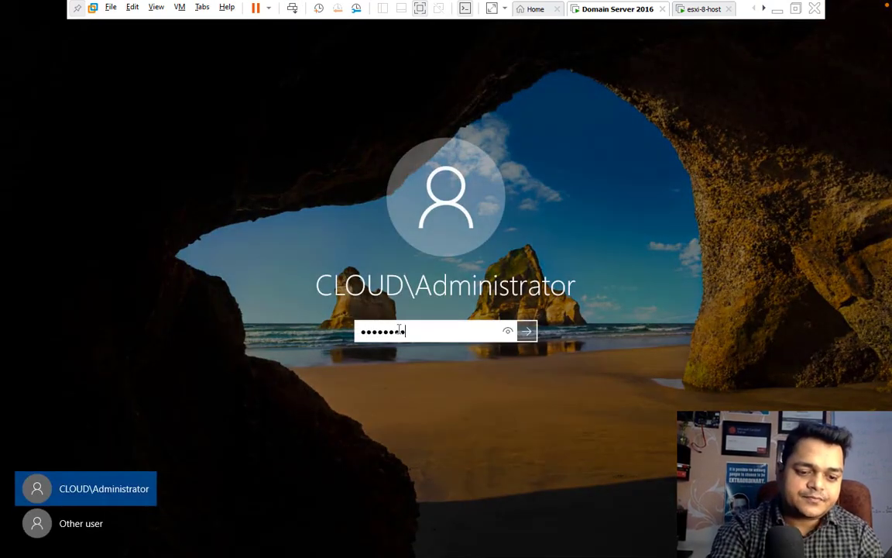
pyautogui.write('@1')
pyautogui.press('Return')
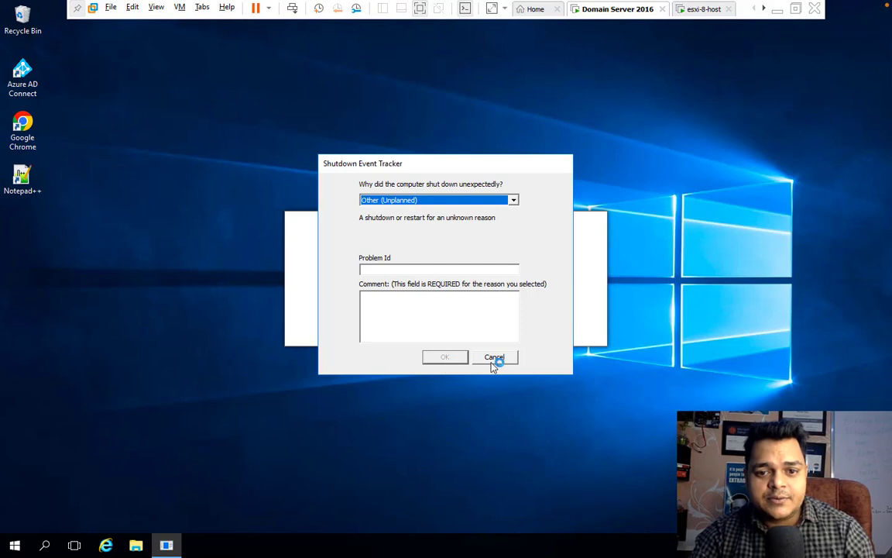
pyautogui.click(493, 358)
pyautogui.rightClick(198, 245)
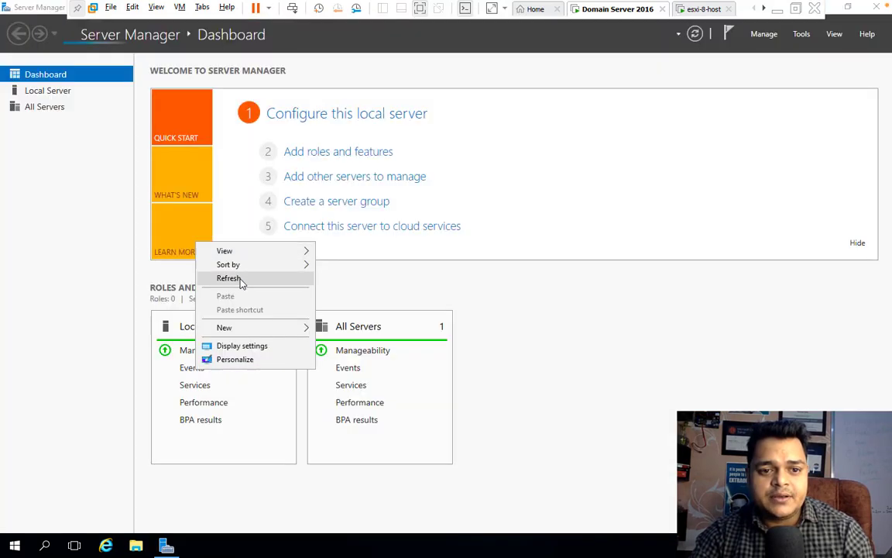
pyautogui.click(240, 279)
pyautogui.hotkey('alt', 'F4')
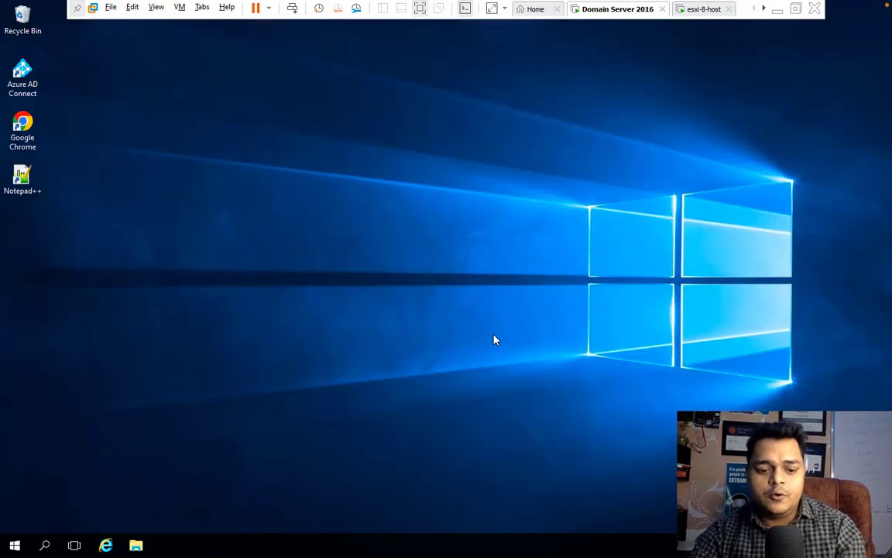
# Step: Confirm via ncpa.cpl that Ethernet0 uses static IP and preferred DNS 192.168.1.100
pyautogui.press('super+r')
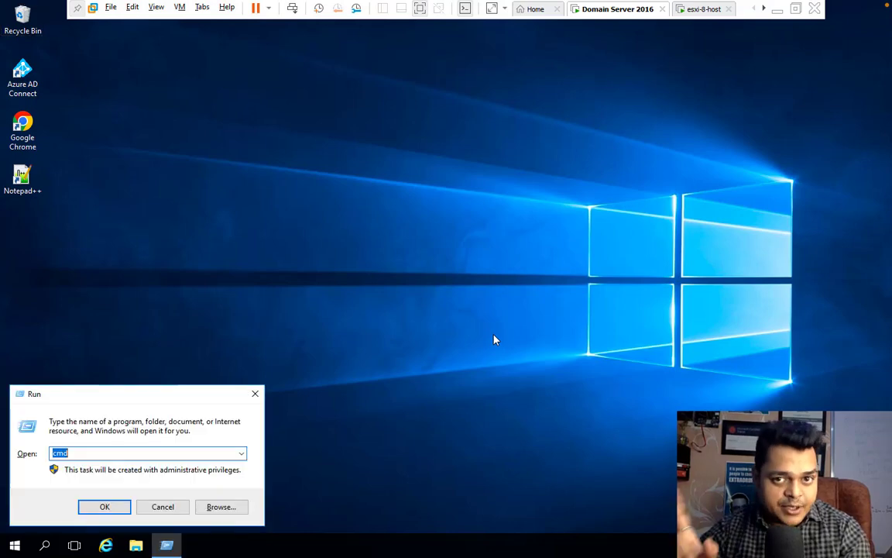
pyautogui.write('ncpa.cpl')
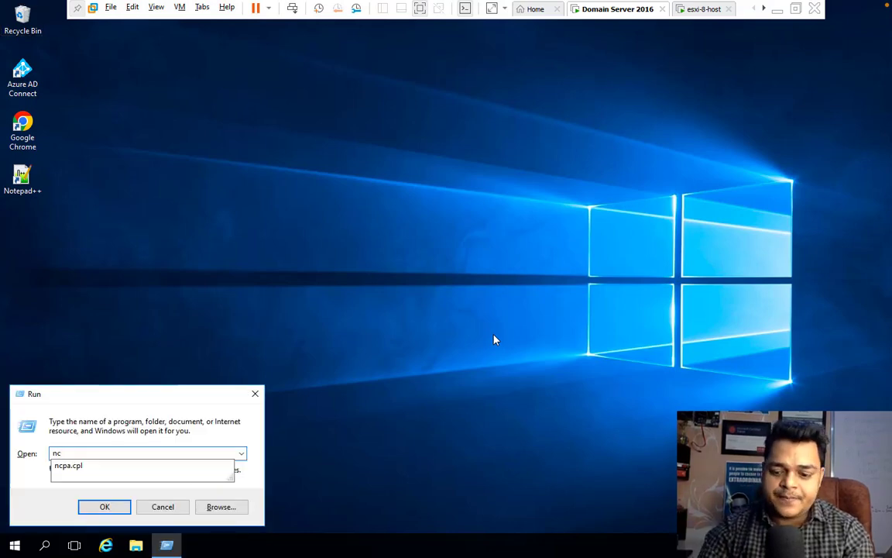
pyautogui.press('Return')
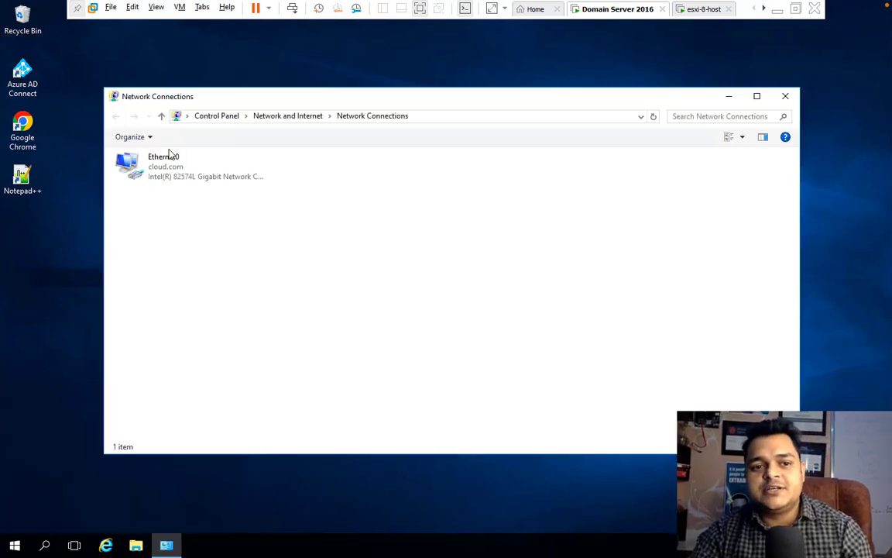
pyautogui.rightClick(161, 178)
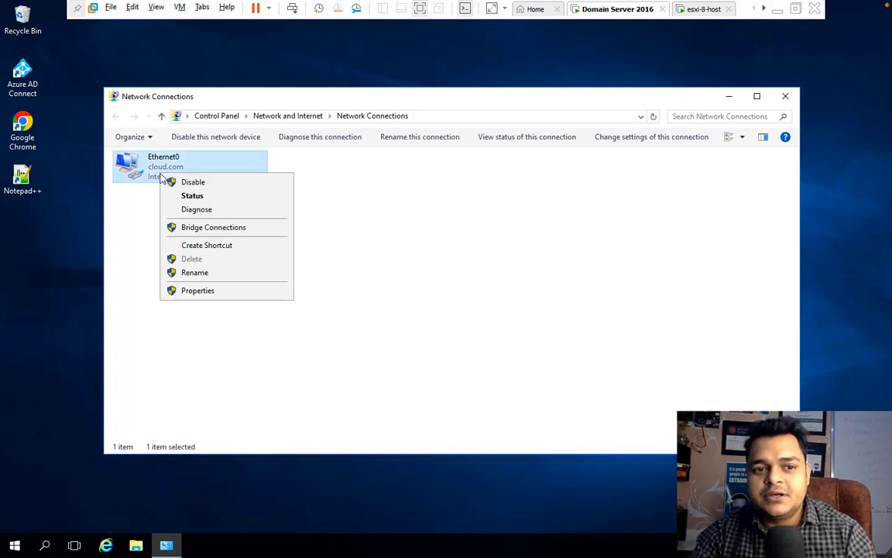
pyautogui.click(219, 294)
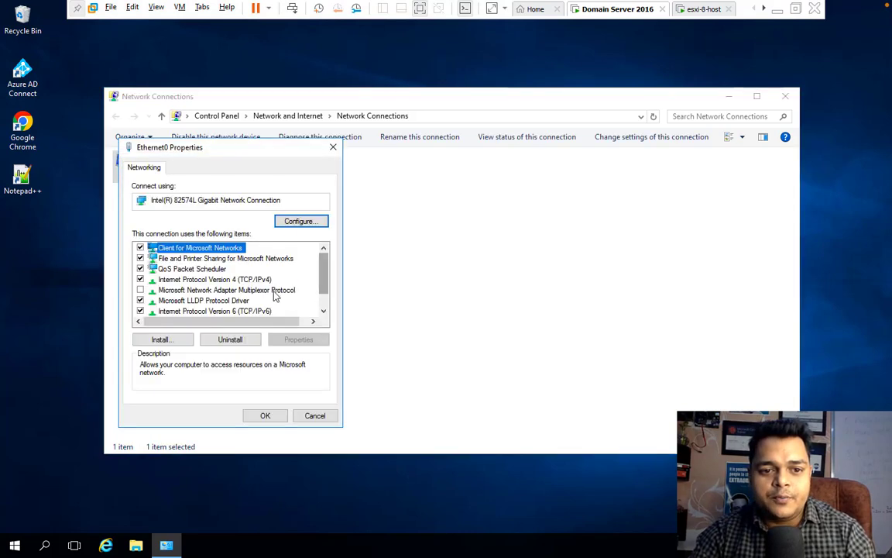
pyautogui.doubleClick(258, 281)
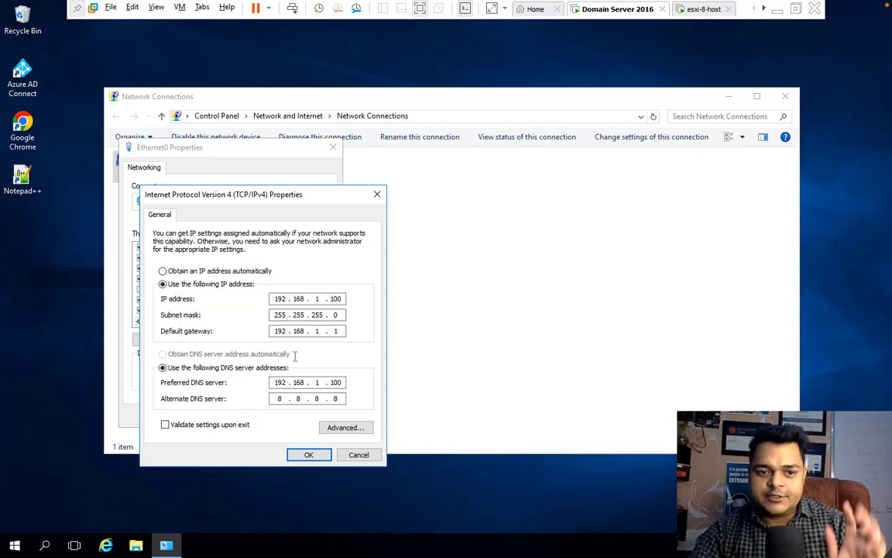
pyautogui.click(308, 456)
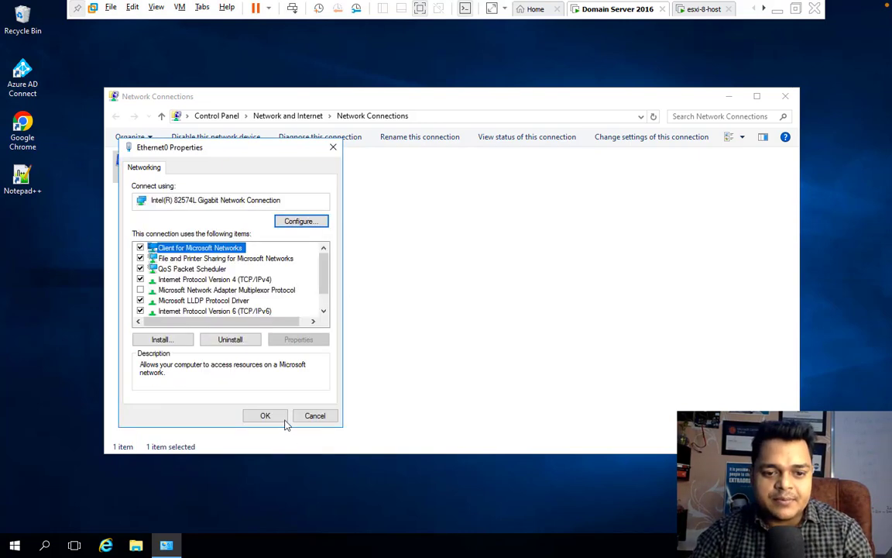
pyautogui.click(273, 416)
pyautogui.click(786, 96)
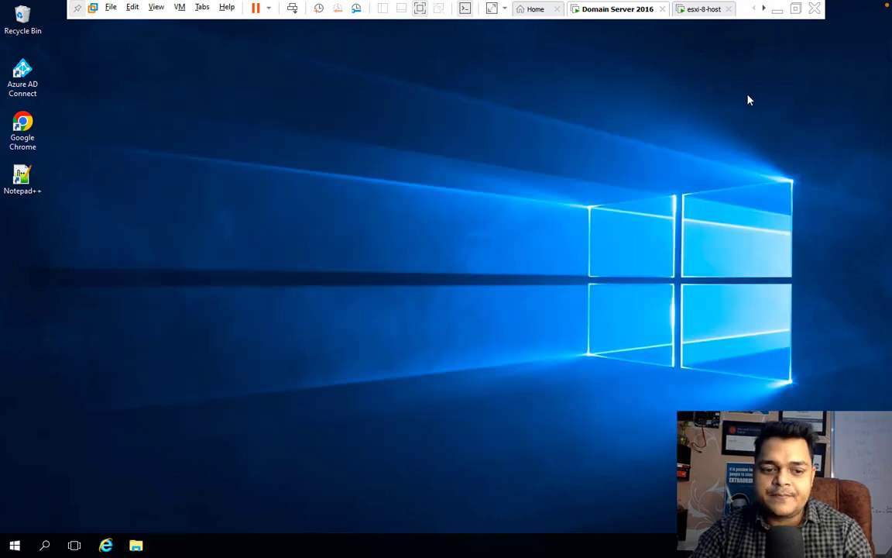
# Step: Open a command prompt and ping the ESXi host at 192.168.1.12
pyautogui.rightClick(14, 548)
pyautogui.click(56, 484)
pyautogui.write('cmd')
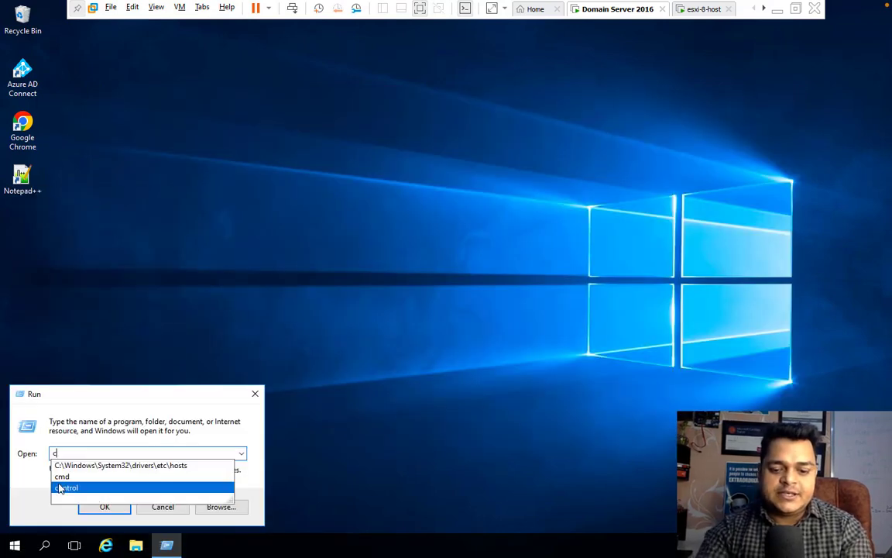
pyautogui.press('Return')
pyautogui.write('pi')
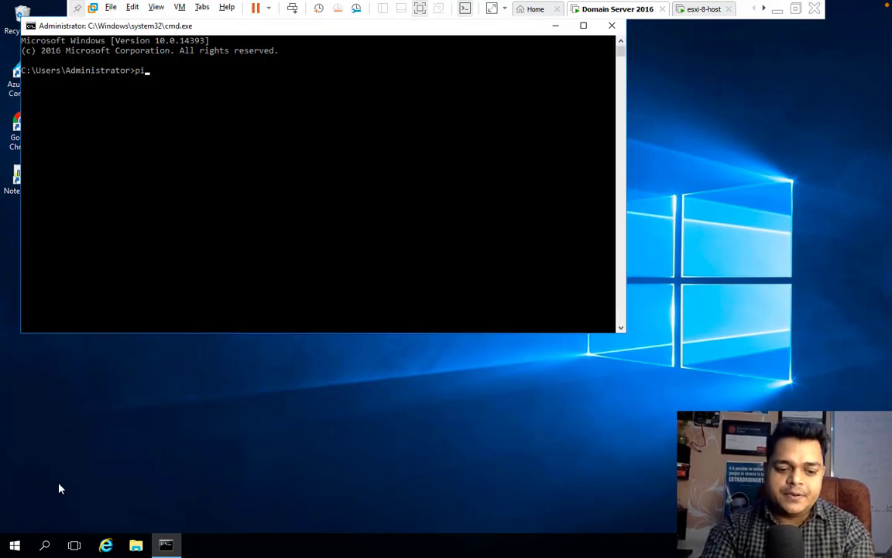
pyautogui.write('ng 192.16')
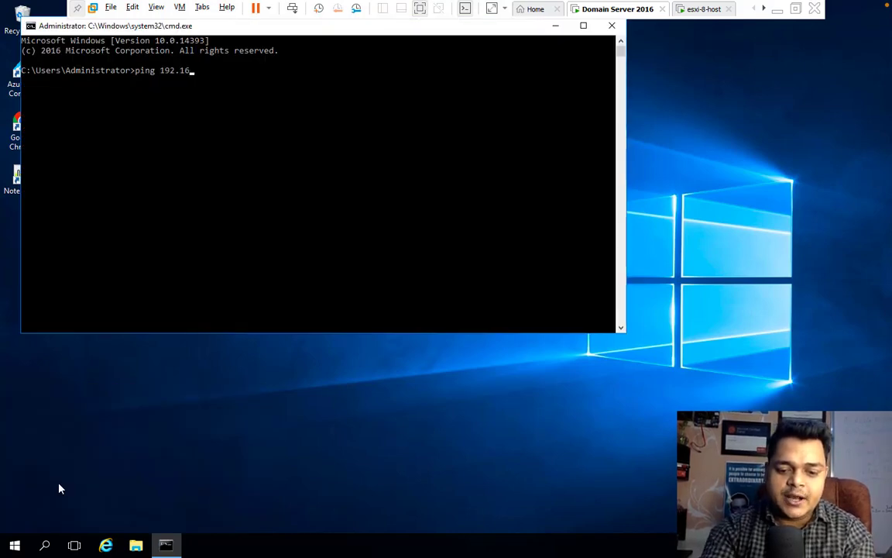
pyautogui.write('8.1.12')
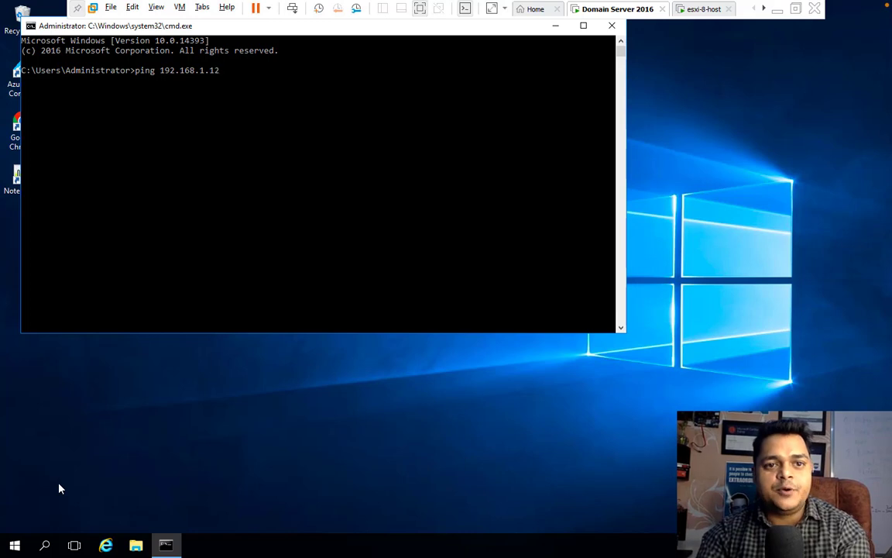
pyautogui.press('Return')
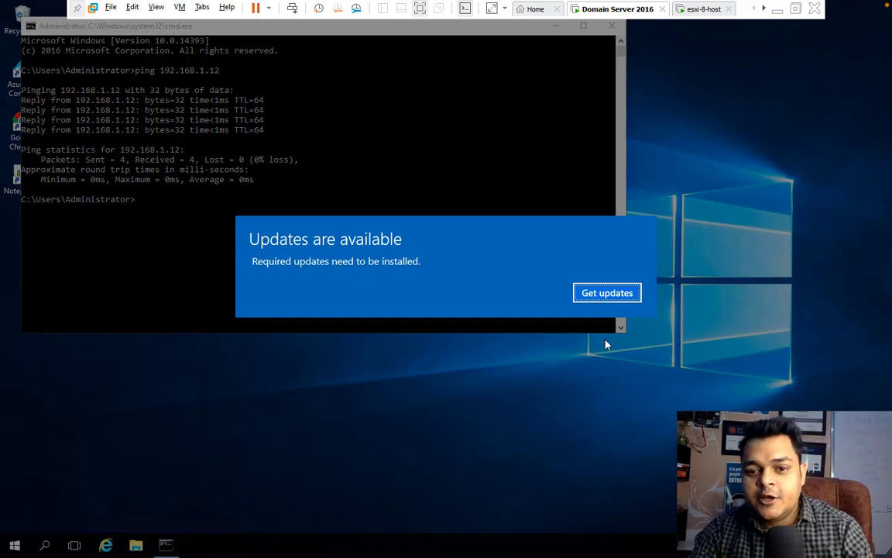
# Step: Dismiss the Windows Update notification and settings, then minimize the command window
pyautogui.click(607, 293)
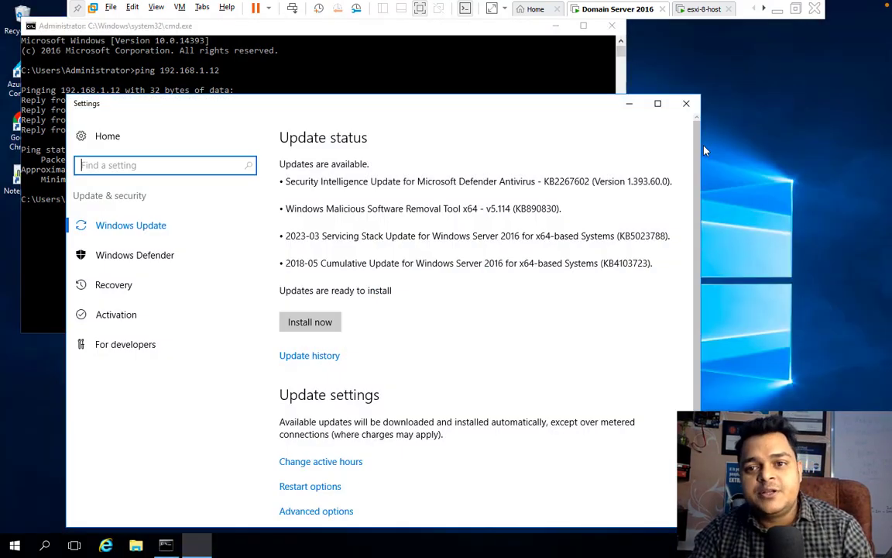
pyautogui.click(686, 105)
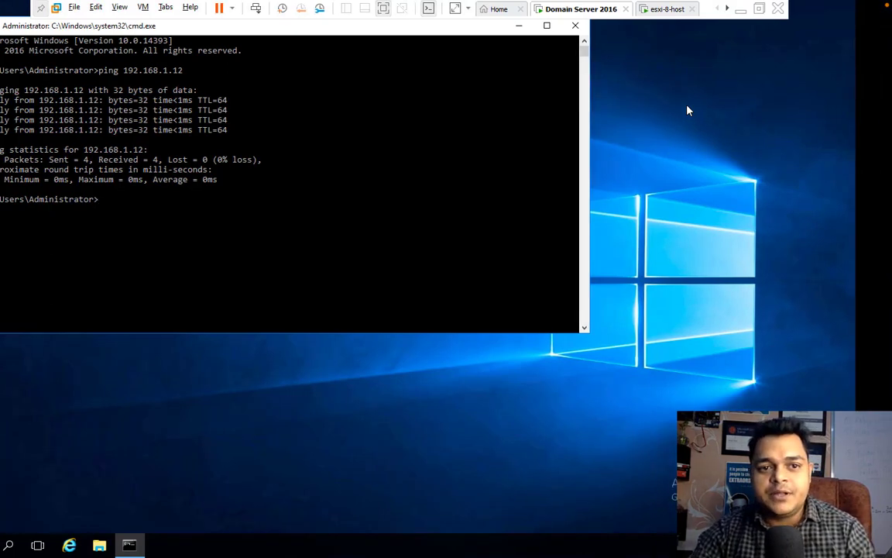
pyautogui.click(519, 25)
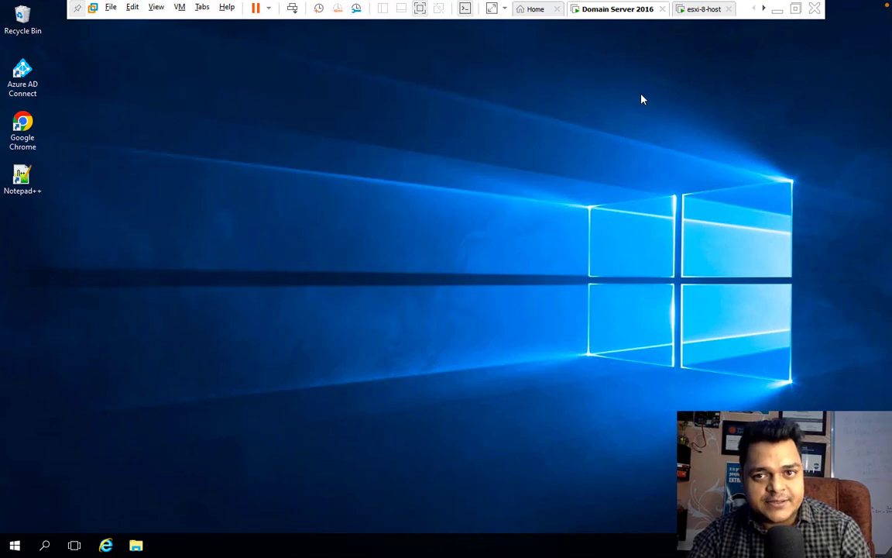
# Step: Log in to the esxi-8-host console's System Customization as root with its password
pyautogui.click(704, 10)
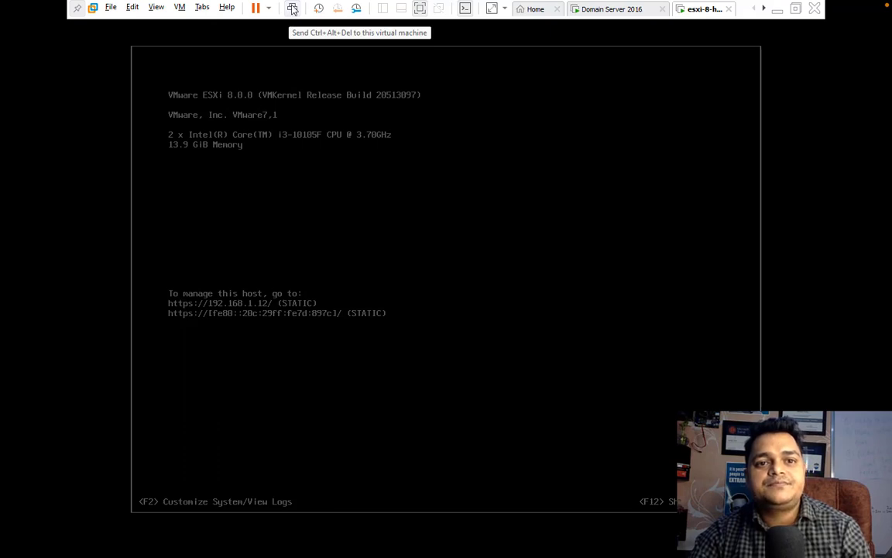
pyautogui.click(283, 137)
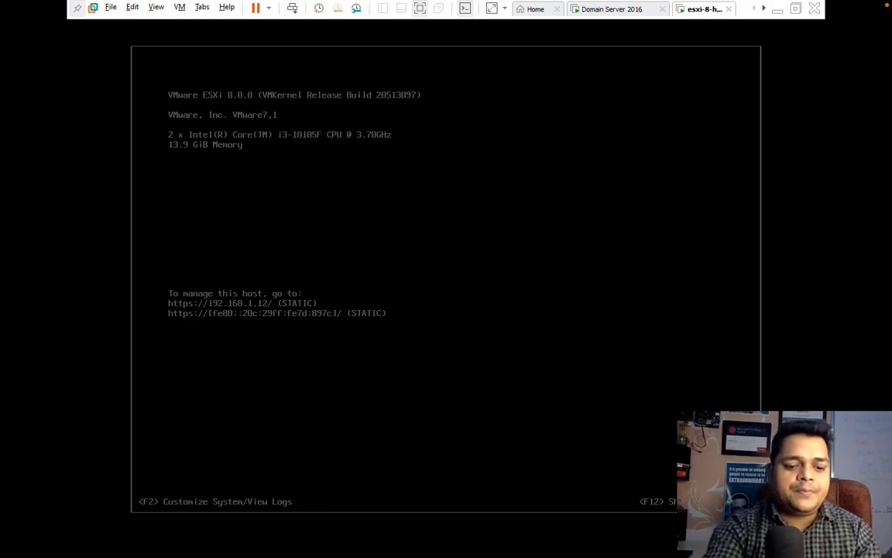
pyautogui.press('F2')
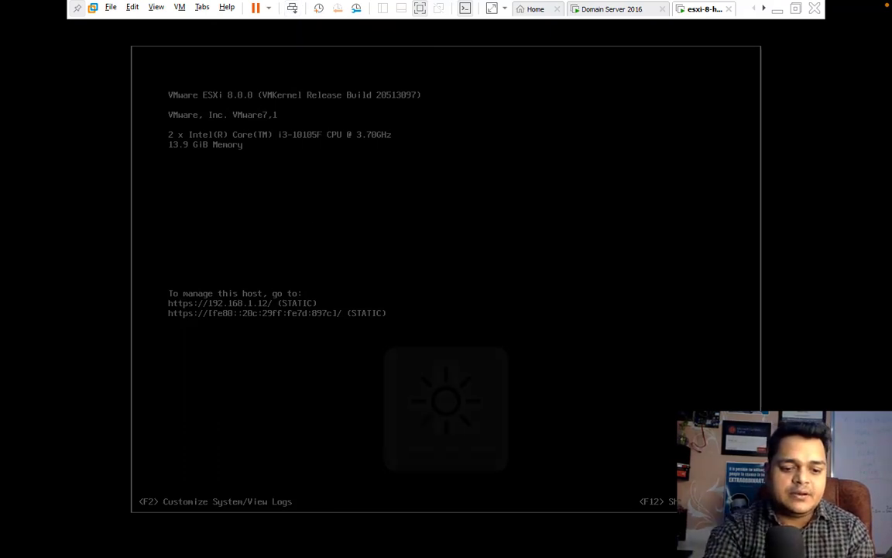
pyautogui.press('F2')
pyautogui.press('Tab')
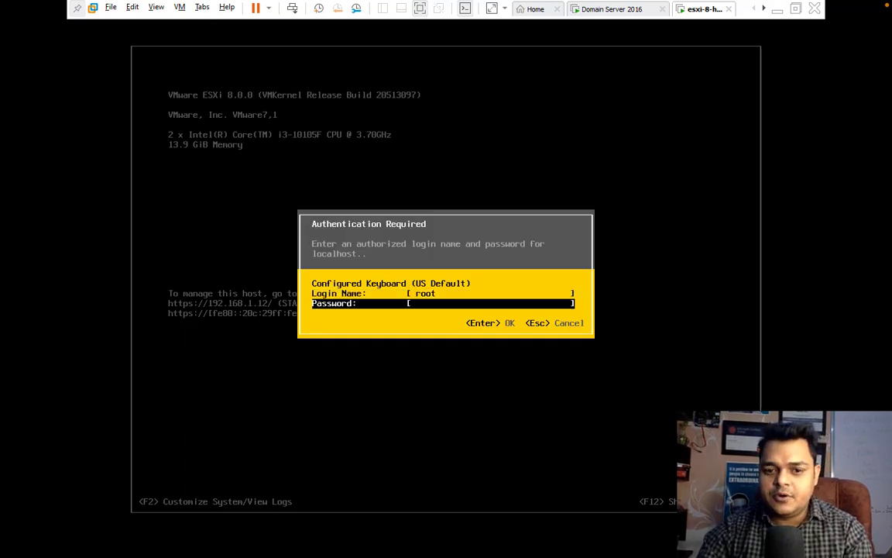
pyautogui.write('******')
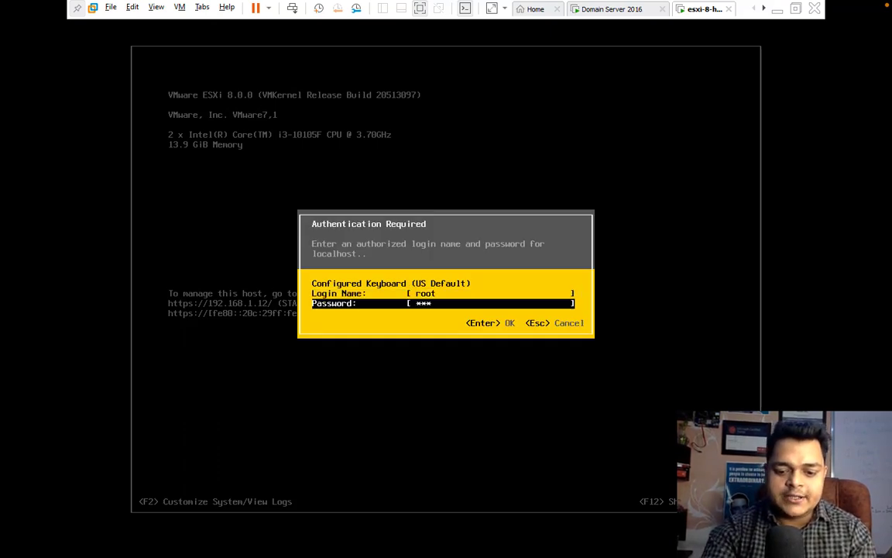
pyautogui.write('**')
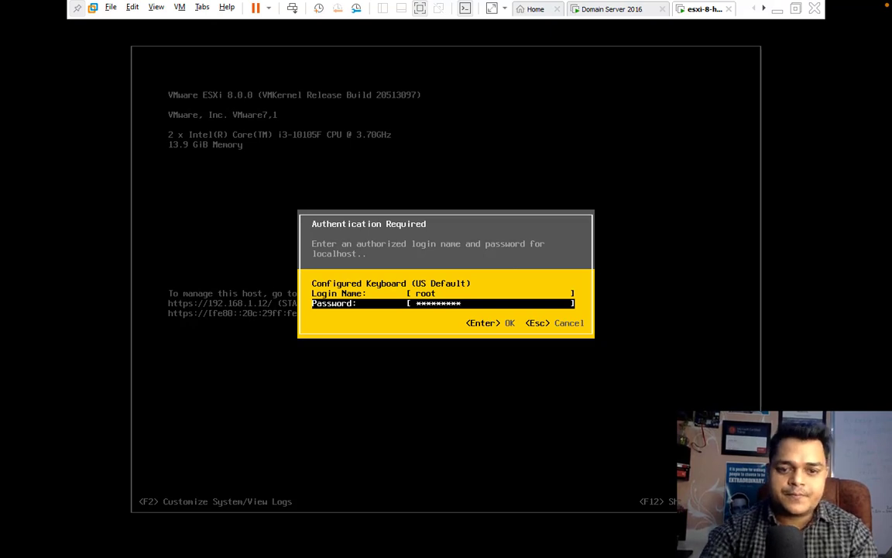
pyautogui.press('Return')
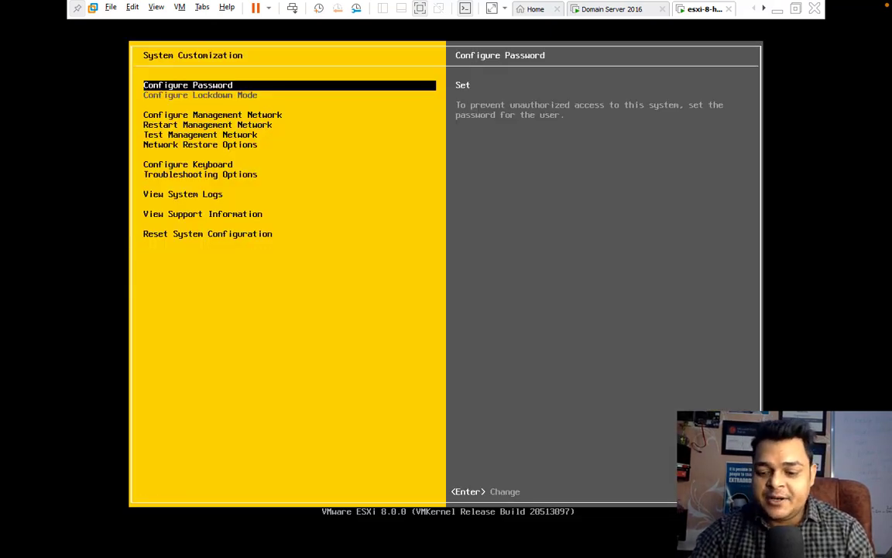
# Step: Open Configure Management Network and review the static IPv4 settings without changes
pyautogui.press('Down')
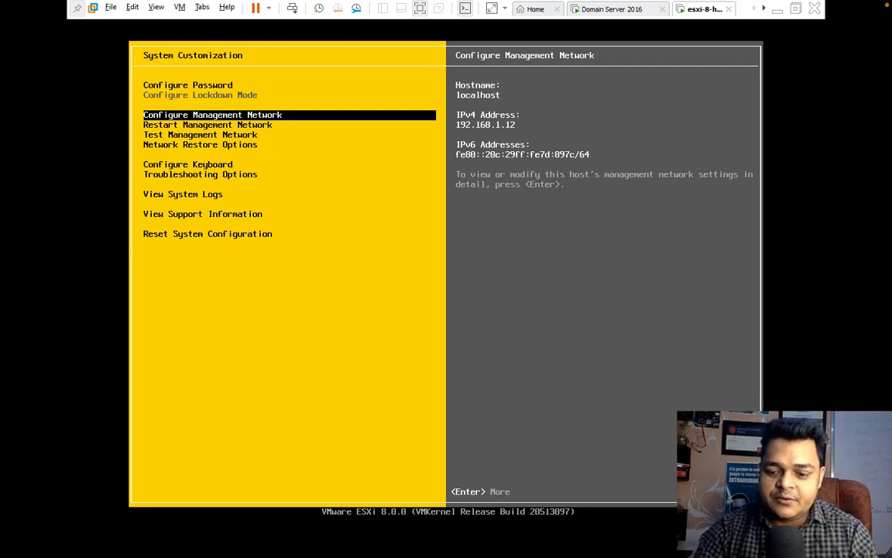
pyautogui.press('Return')
pyautogui.press('Down')
pyautogui.press('Down')
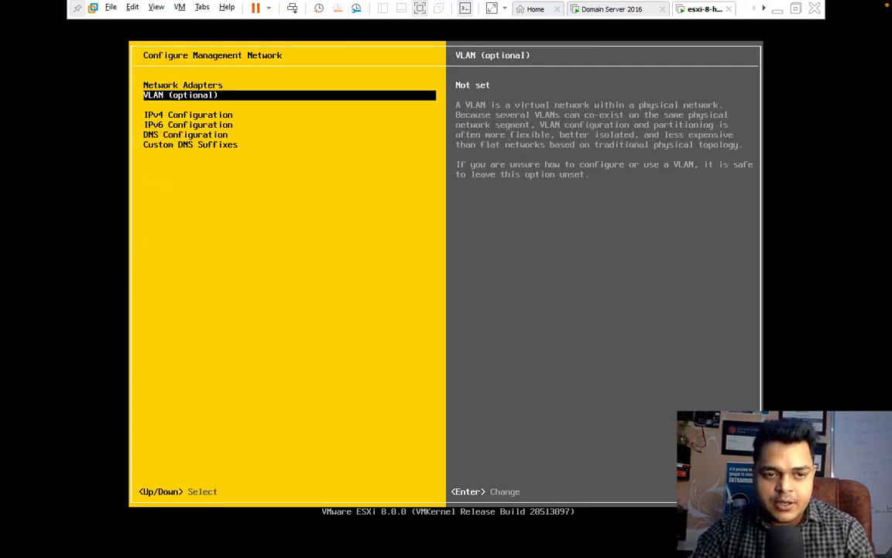
pyautogui.press('Return')
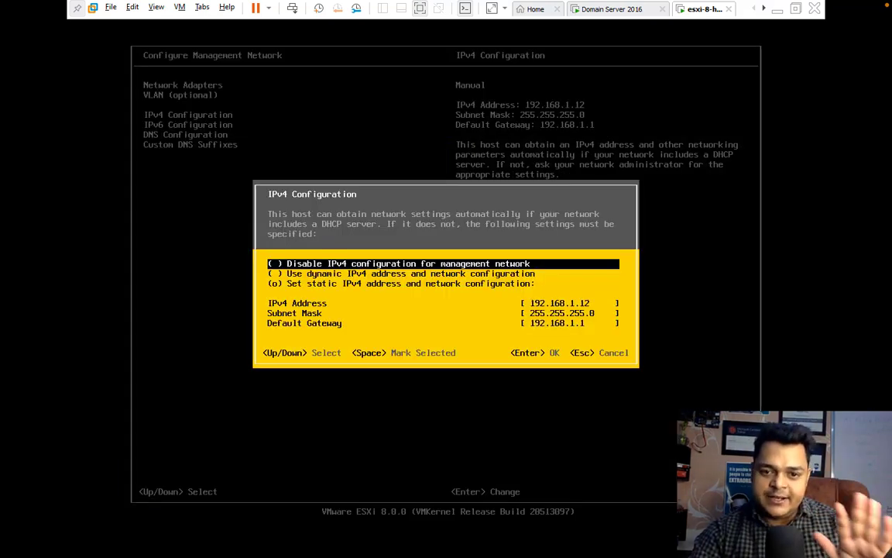
pyautogui.press('Down')
pyautogui.press('Down')
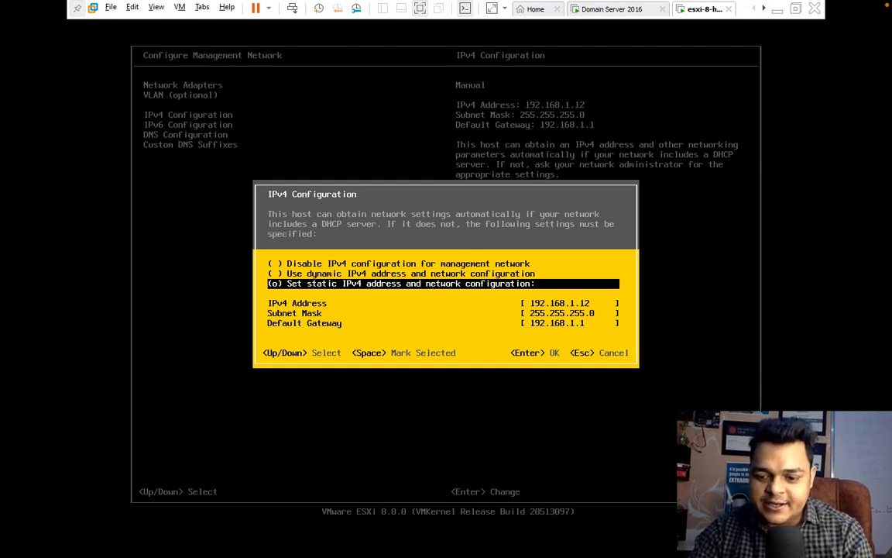
pyautogui.press('Return')
# Step: Set DNS servers 192.168.1.100 and 8.8.8.8 with hostname esxi8
pyautogui.press('Down')
pyautogui.press('Down')
pyautogui.press('Return')
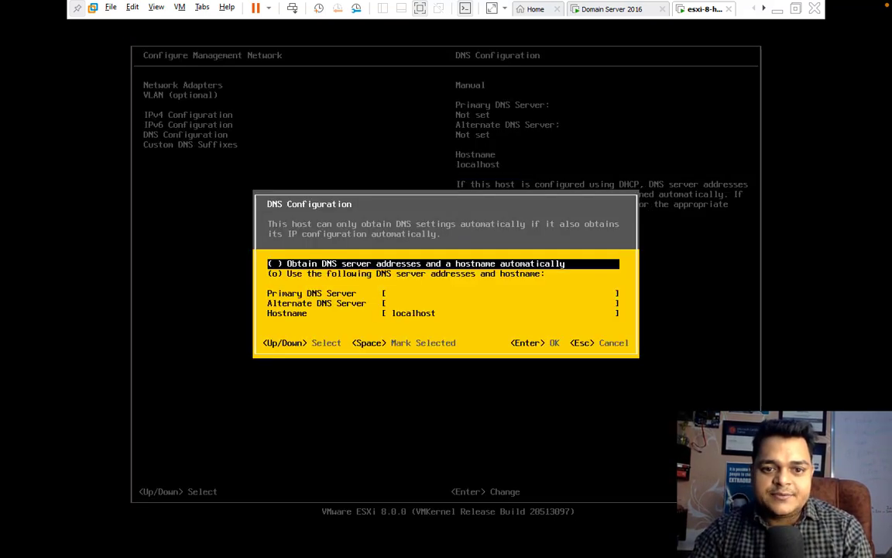
pyautogui.press('Down')
pyautogui.press('Down')
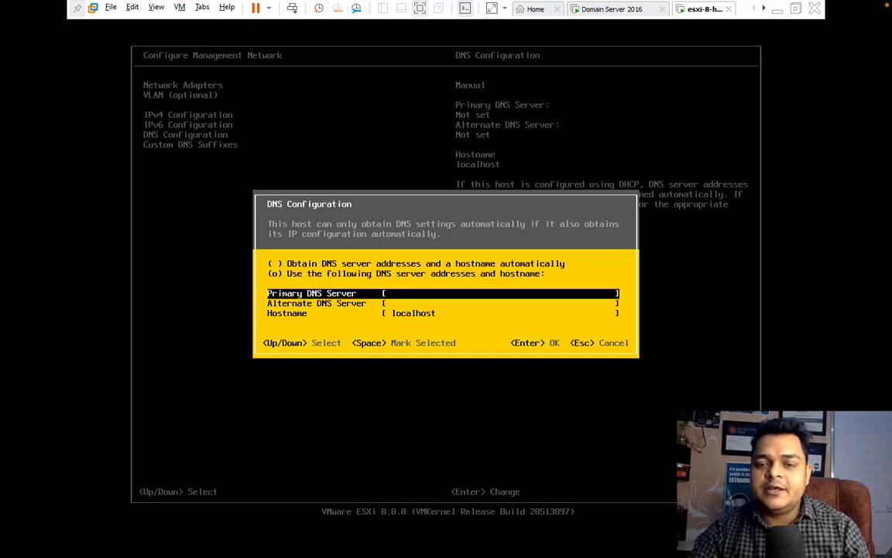
pyautogui.write('192')
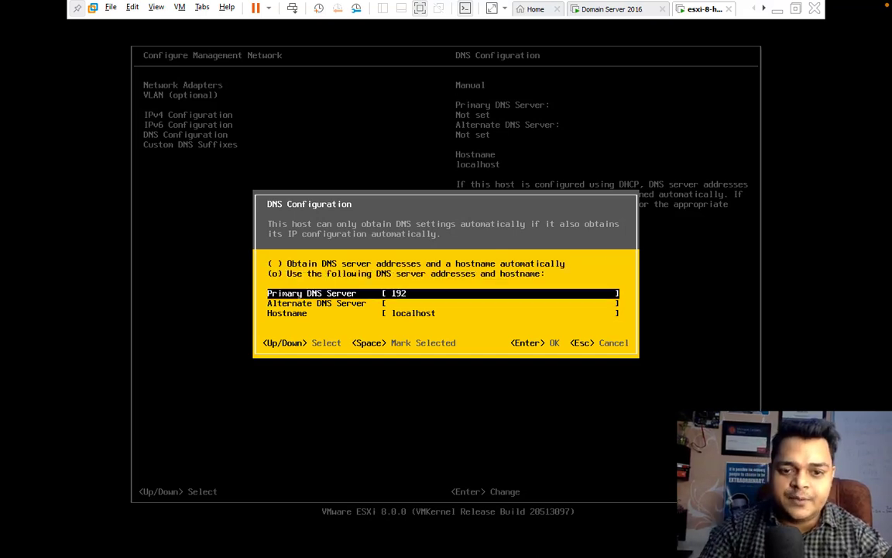
pyautogui.write('.168.1.1')
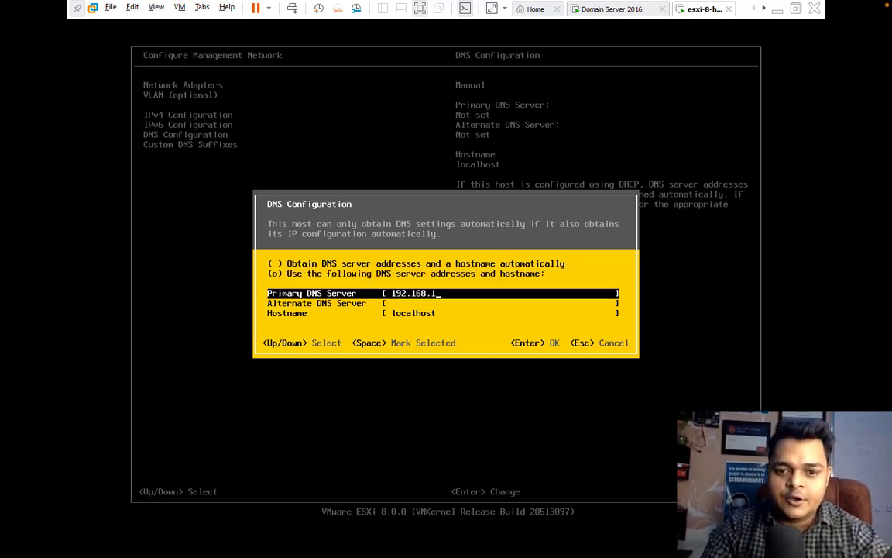
pyautogui.write('00')
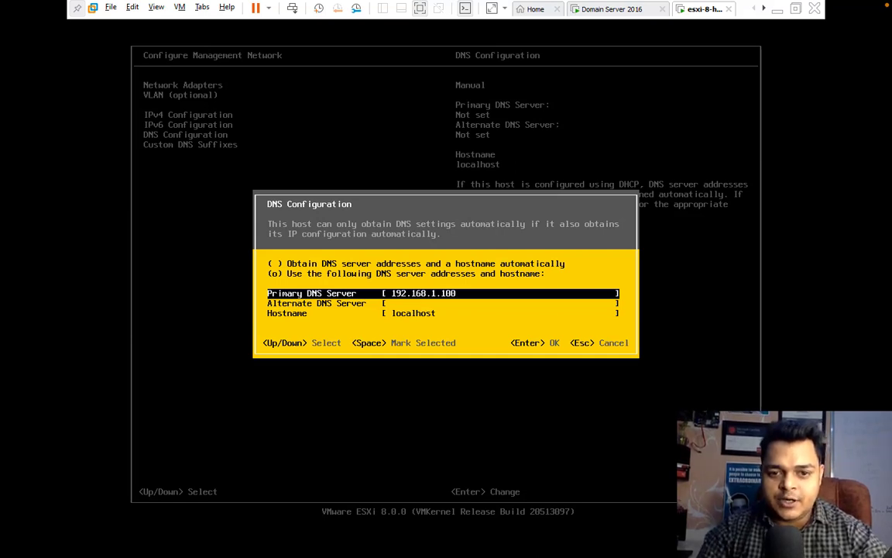
pyautogui.press('Down')
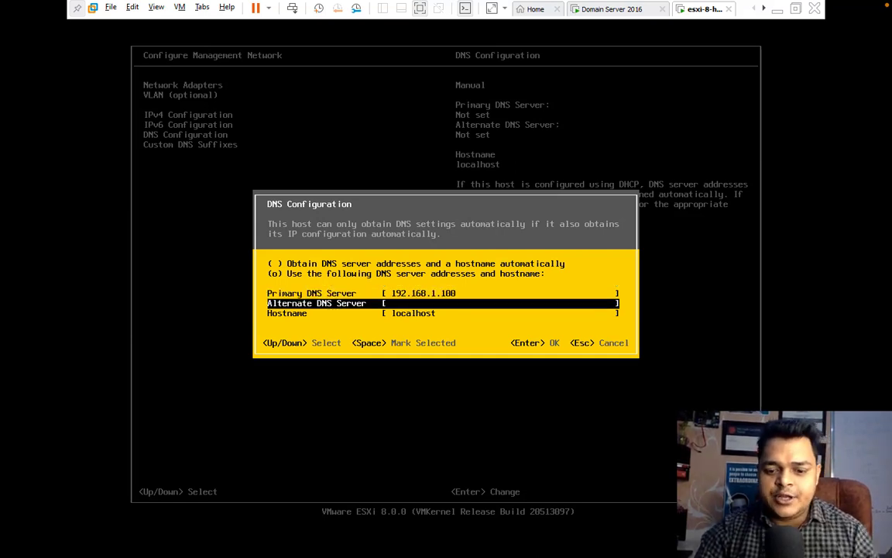
pyautogui.write('8.8.8.8')
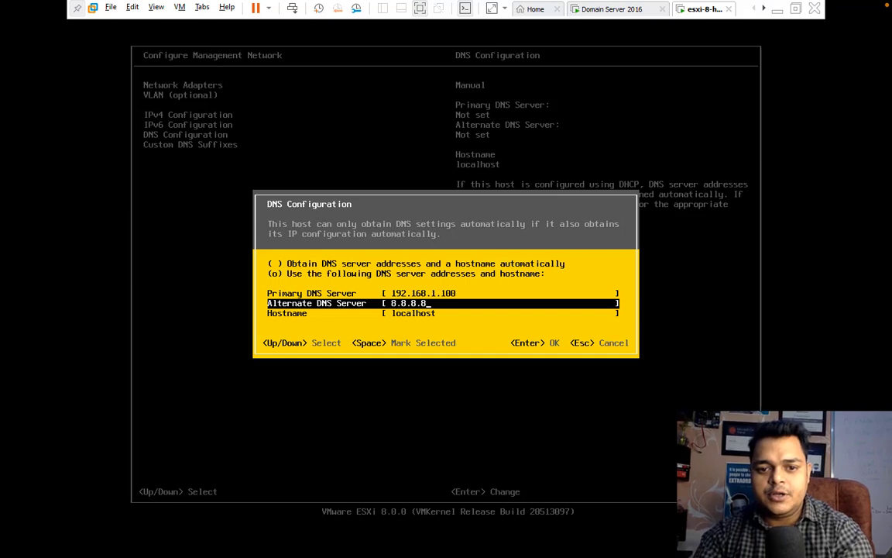
pyautogui.press('Down')
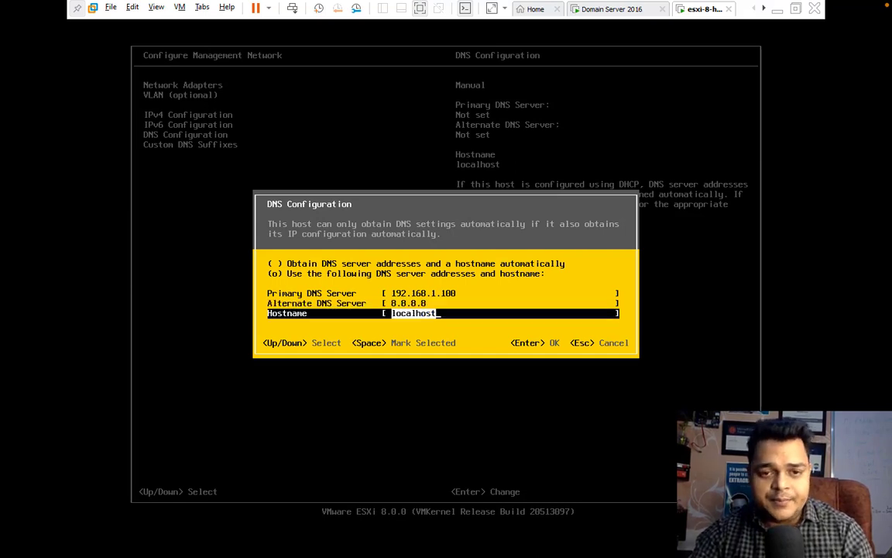
pyautogui.write('c')
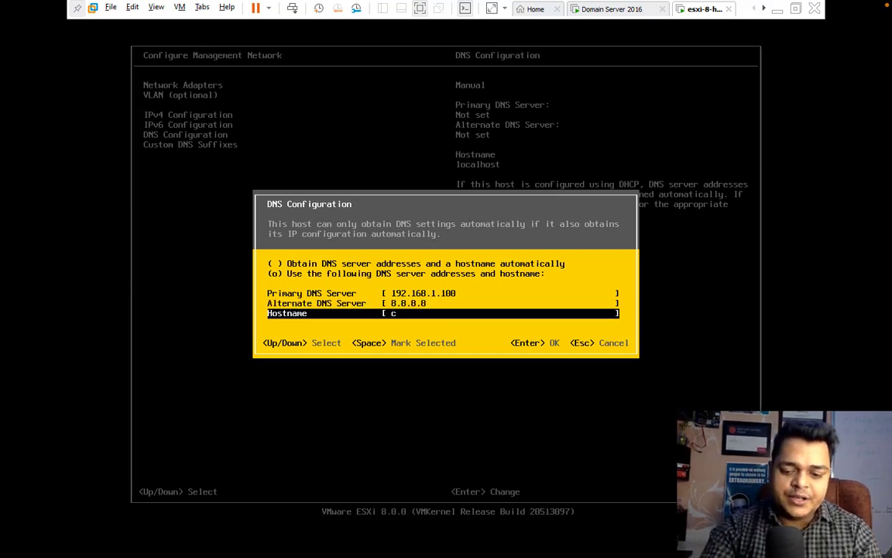
pyautogui.write('loud.com')
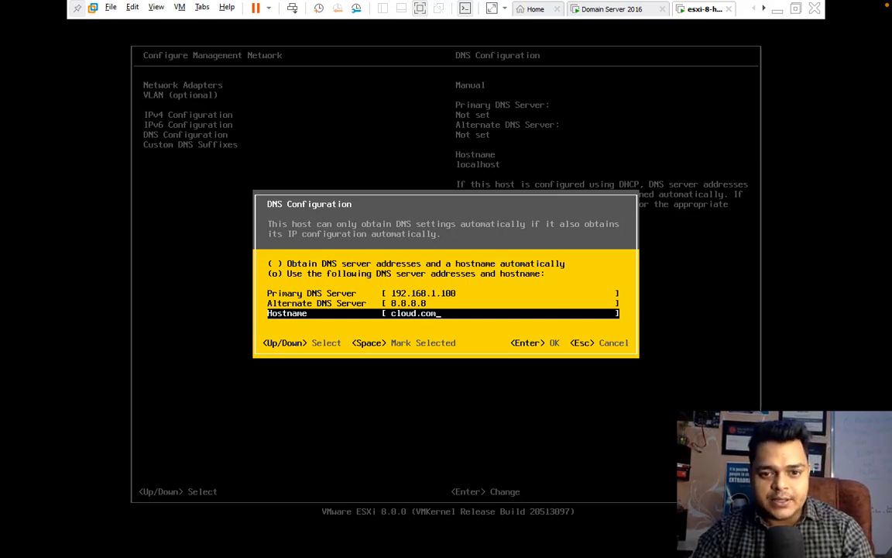
pyautogui.press('BackSpace')
pyautogui.press('BackSpace')
pyautogui.press('BackSpace')
pyautogui.press('BackSpace')
pyautogui.press('BackSpace')
pyautogui.press('BackSpace')
pyautogui.press('BackSpace')
pyautogui.press('BackSpace')
pyautogui.press('BackSpace')
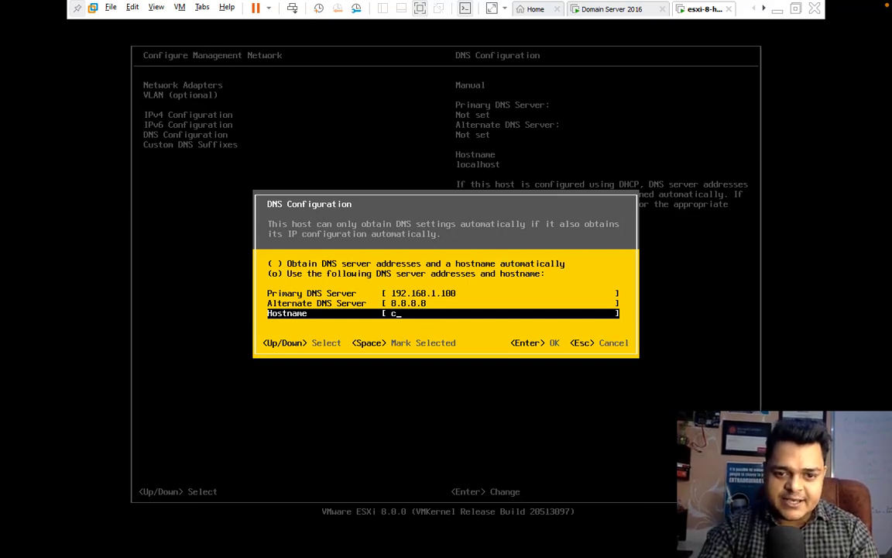
pyautogui.write('esxi8')
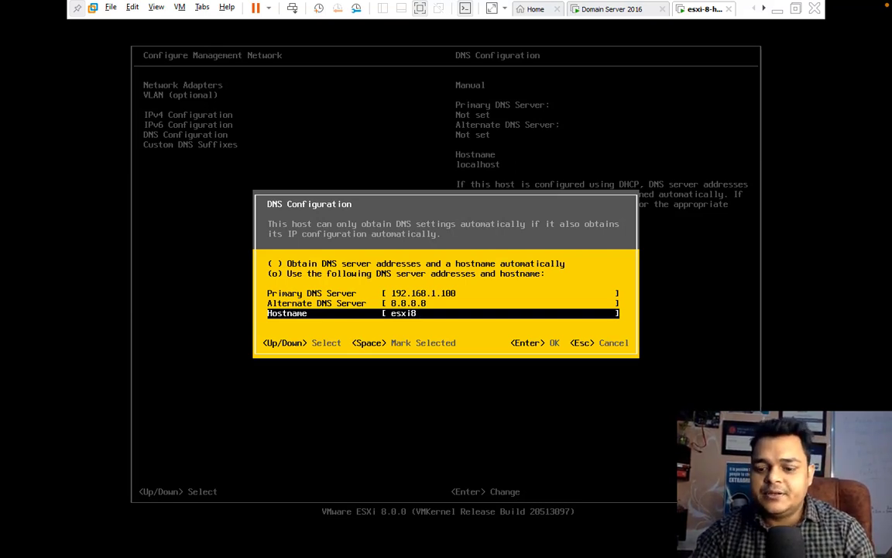
pyautogui.press('Return')
pyautogui.press('Down')
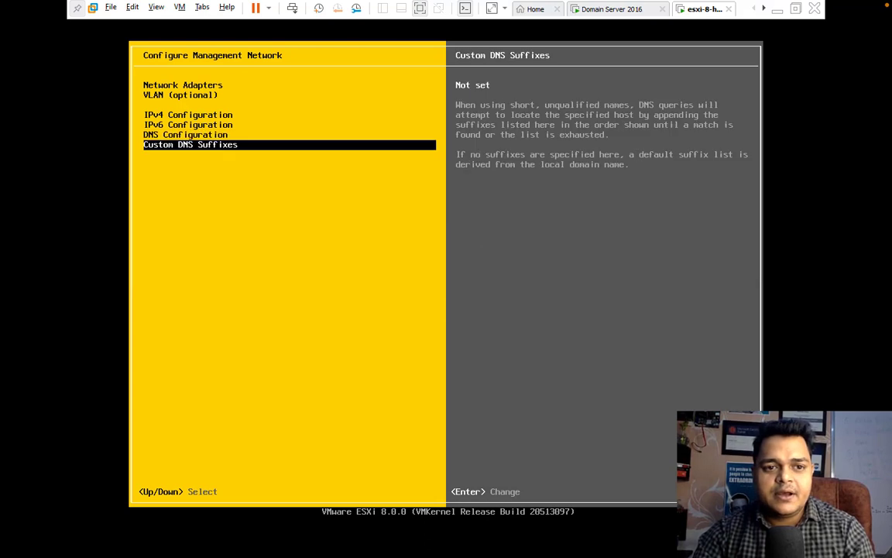
# Step: Add cloud.com as the custom DNS suffix and apply changes, restarting the management network
pyautogui.press('Return')
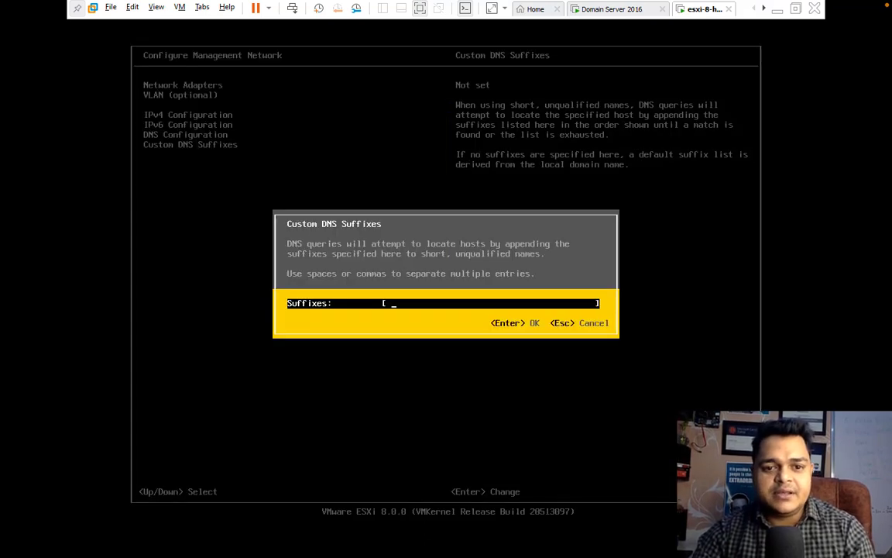
pyautogui.write('cloud')
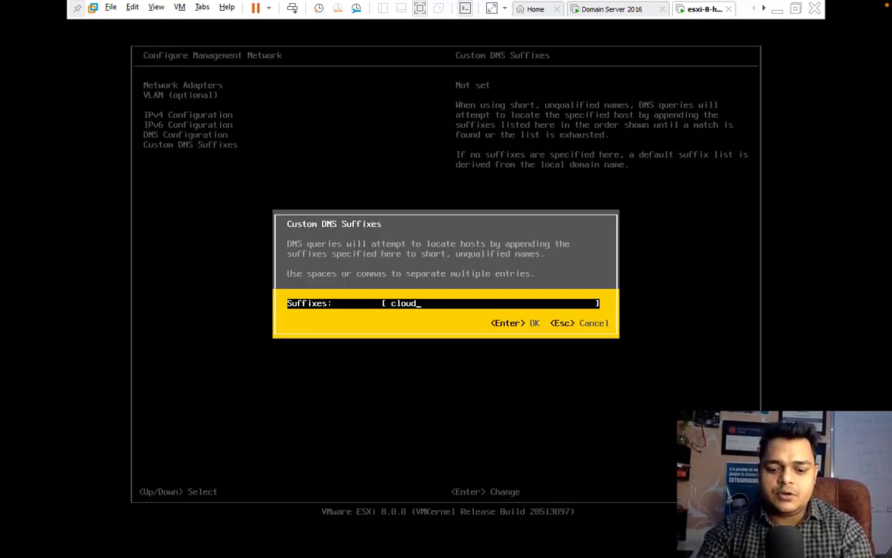
pyautogui.write('.com')
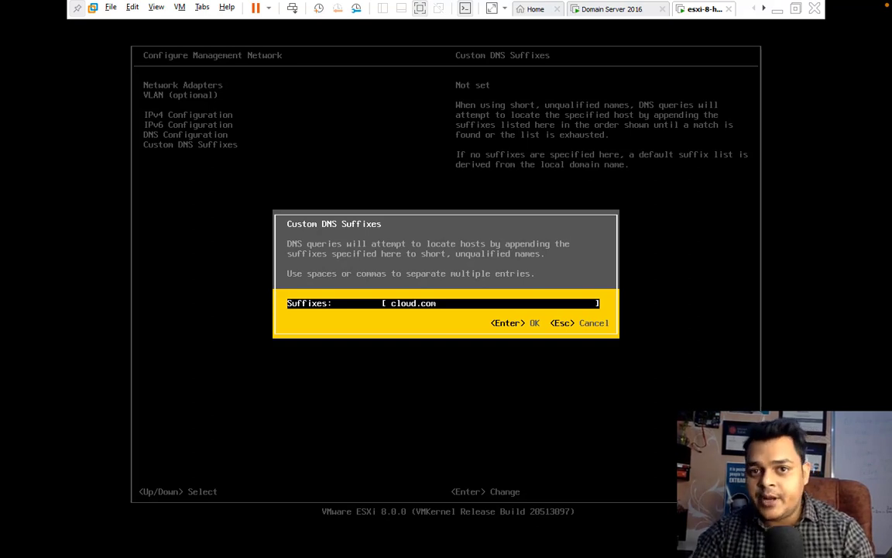
pyautogui.press('Return')
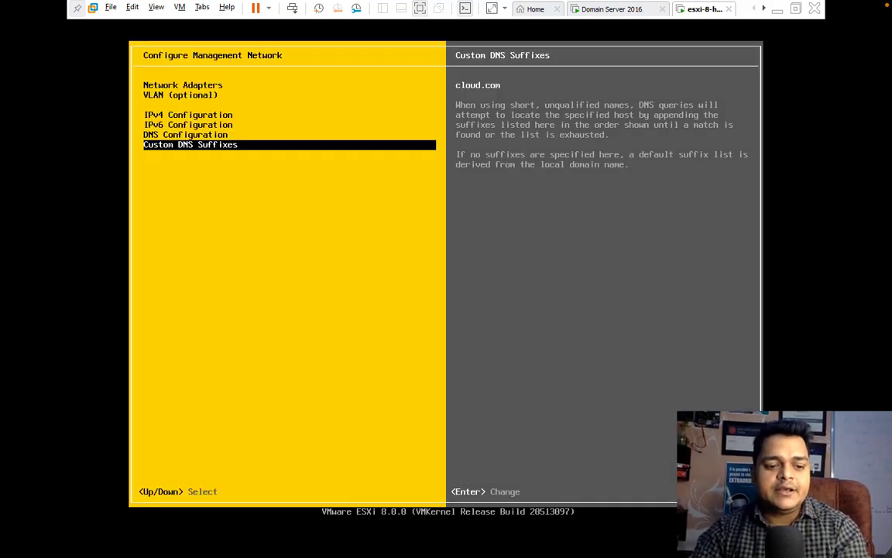
pyautogui.press('Escape')
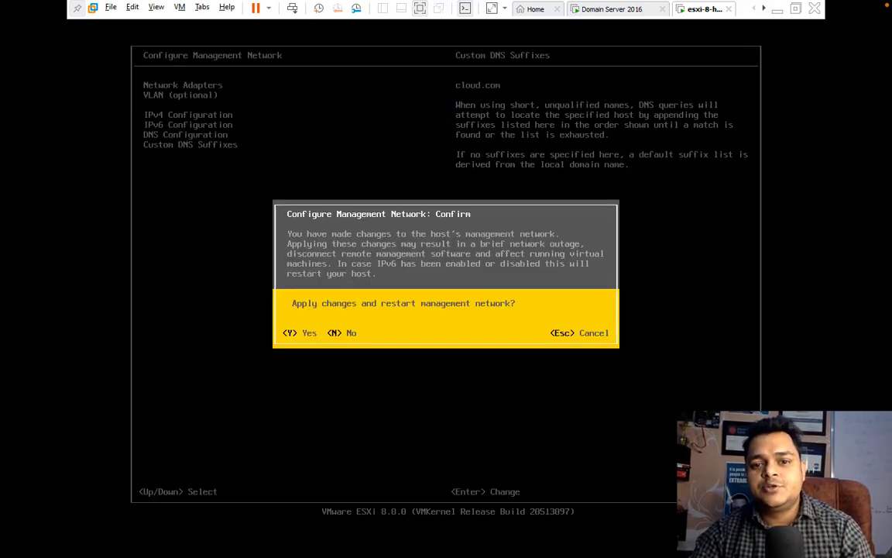
pyautogui.press('y')
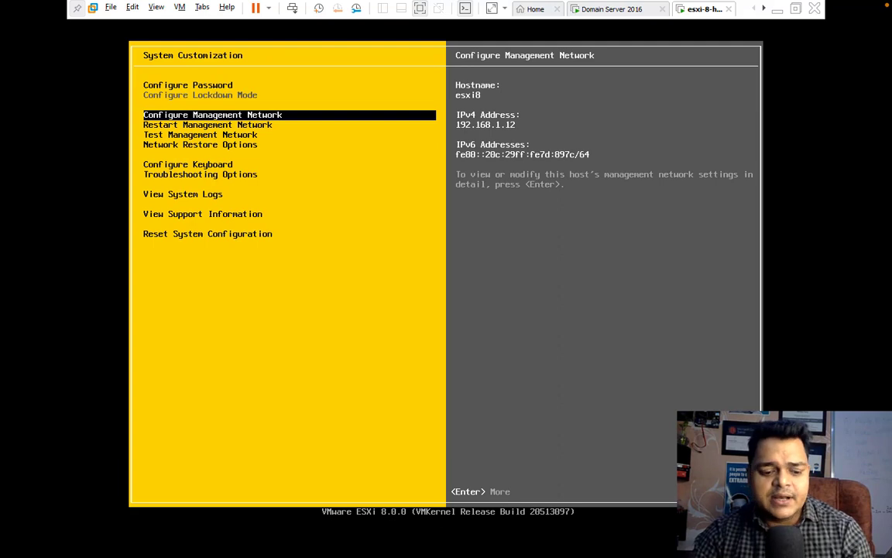
pyautogui.click(778, 11)
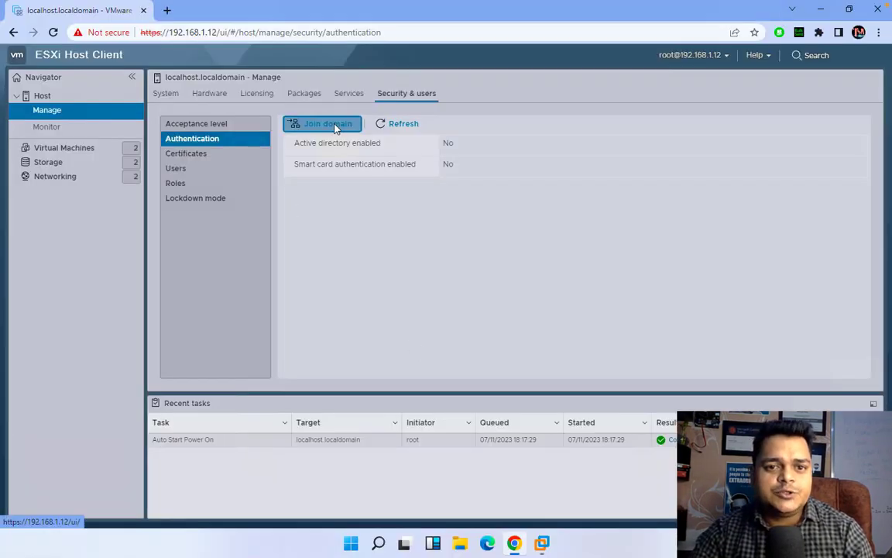
# Step: Join the host to the cloud.com domain using the Administrator account and its password
pyautogui.click(335, 125)
pyautogui.click(487, 247)
pyautogui.write('c')
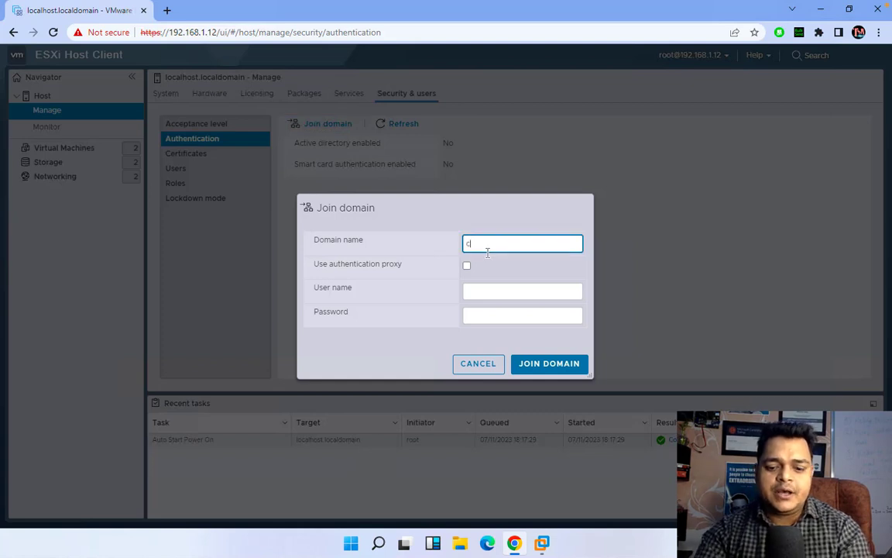
pyautogui.write('loud.com')
pyautogui.press('Tab')
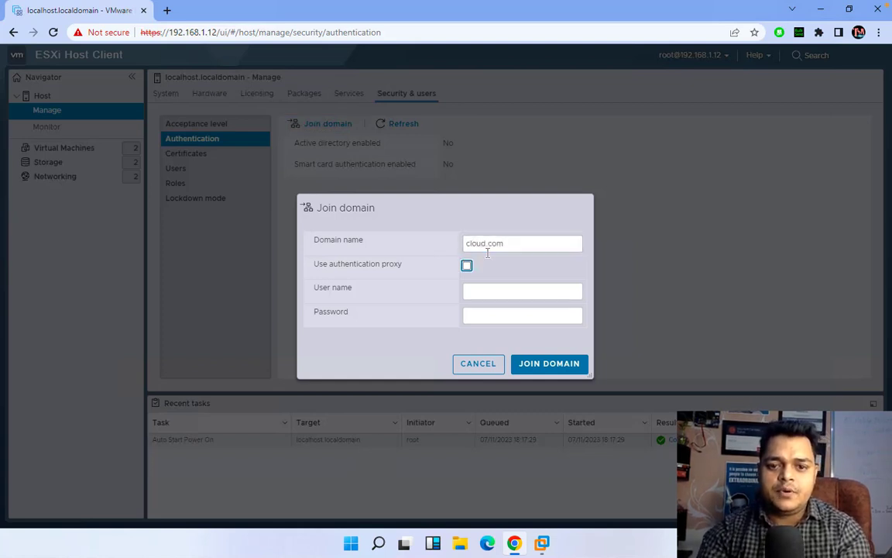
pyautogui.press('Tab')
pyautogui.write('Ad')
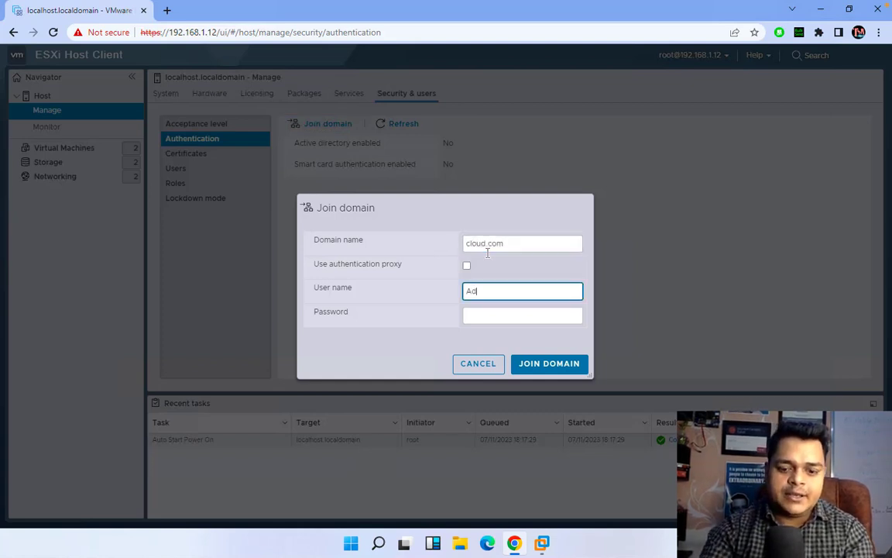
pyautogui.write('ministrator')
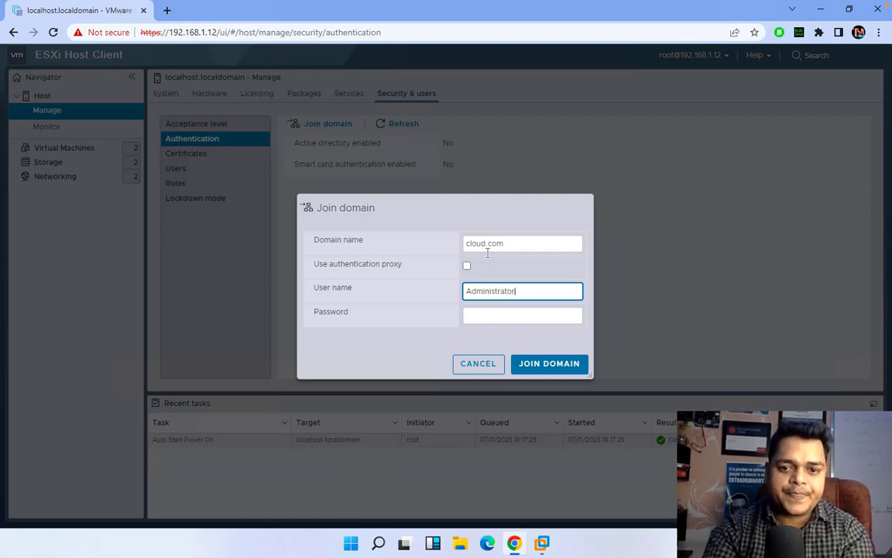
pyautogui.press('Tab')
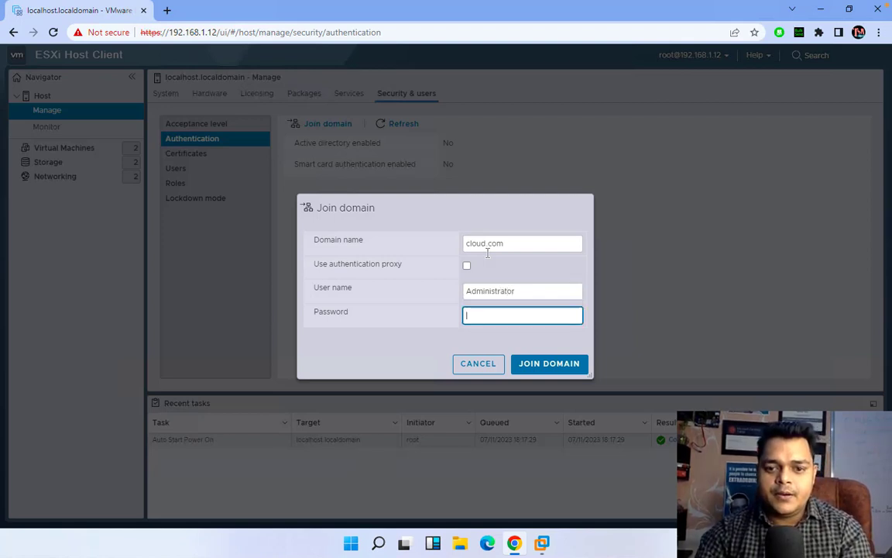
pyautogui.write('*******')
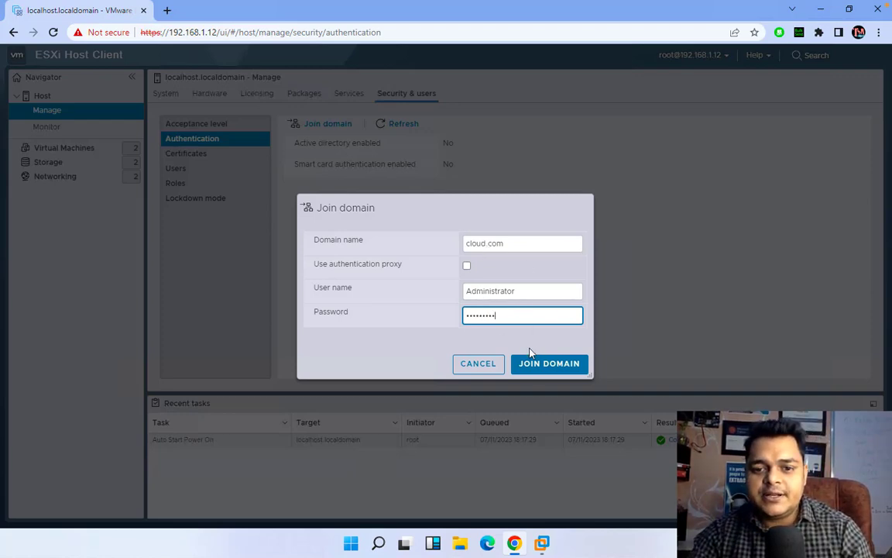
pyautogui.click(533, 367)
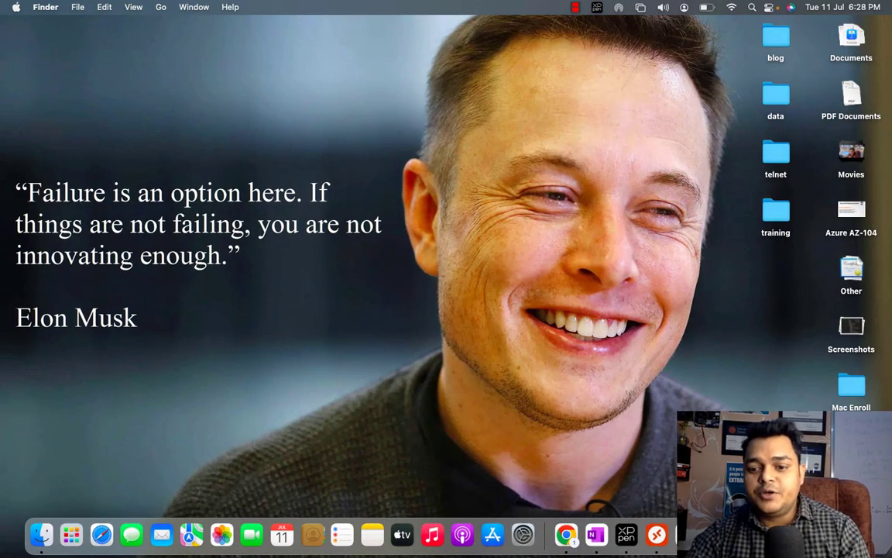
# Step: Confirm the host is named esxi8.cloud.com, then bring up the Domain Server 2016 VM
pyautogui.rightClick(813, 534)
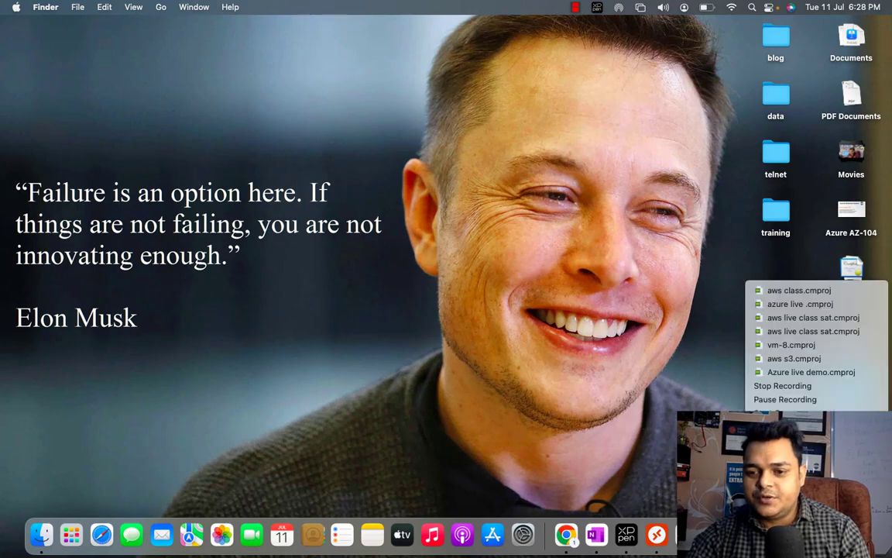
pyautogui.click(786, 399)
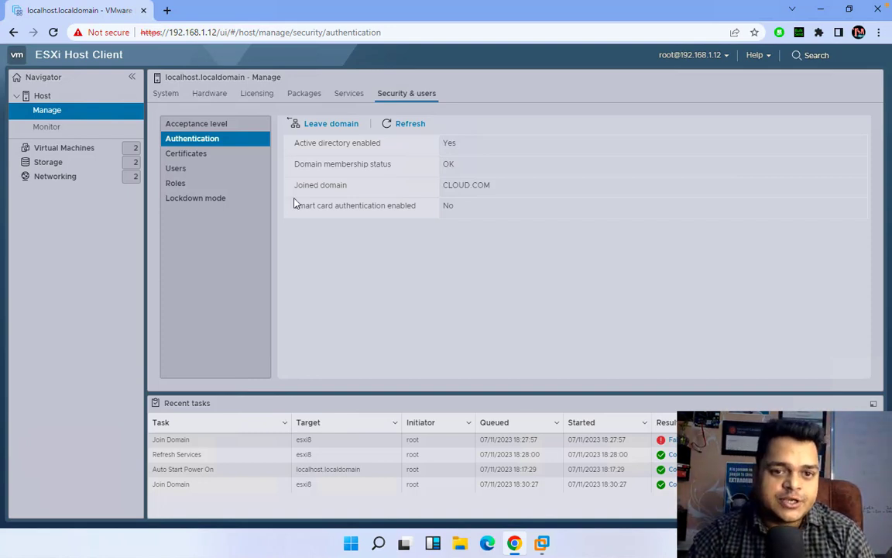
pyautogui.click(41, 98)
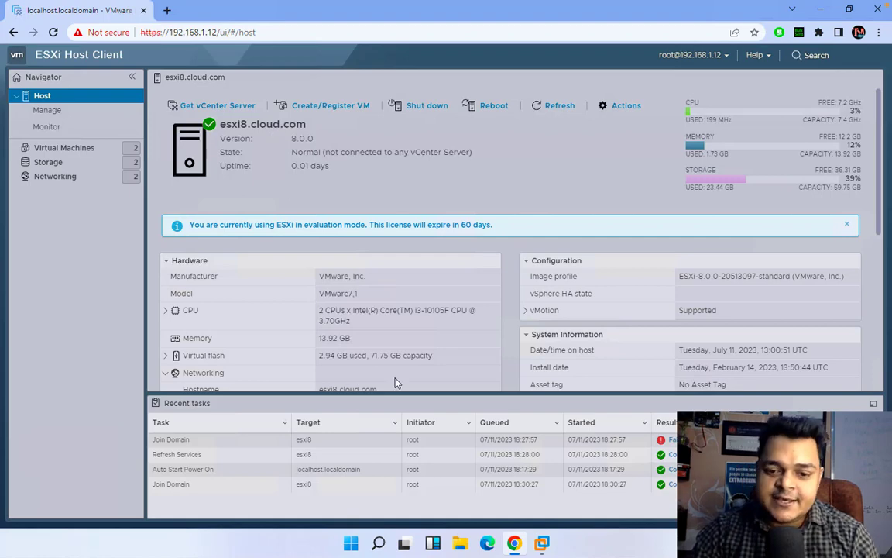
pyautogui.click(547, 546)
pyautogui.click(541, 459)
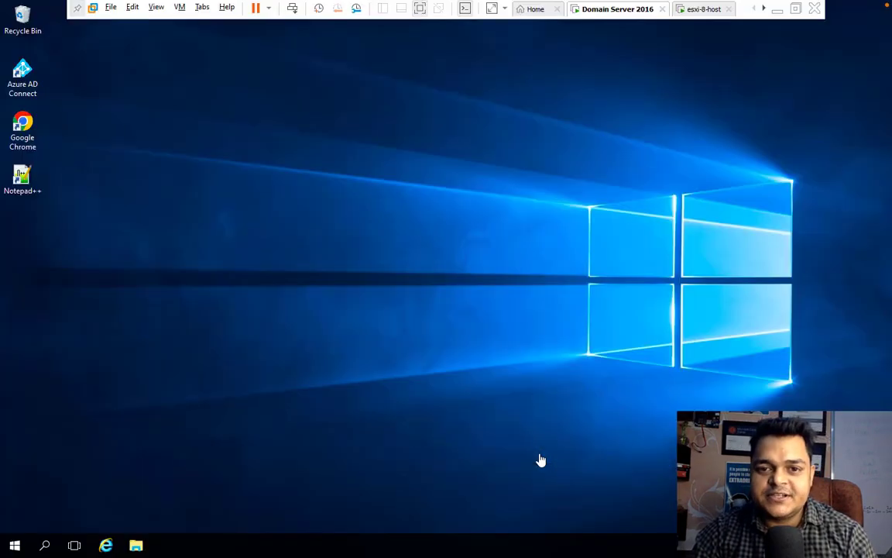
# Step: Launch Active Directory Users and Computers with dsa.msc from the Run prompt
pyautogui.rightClick(16, 546)
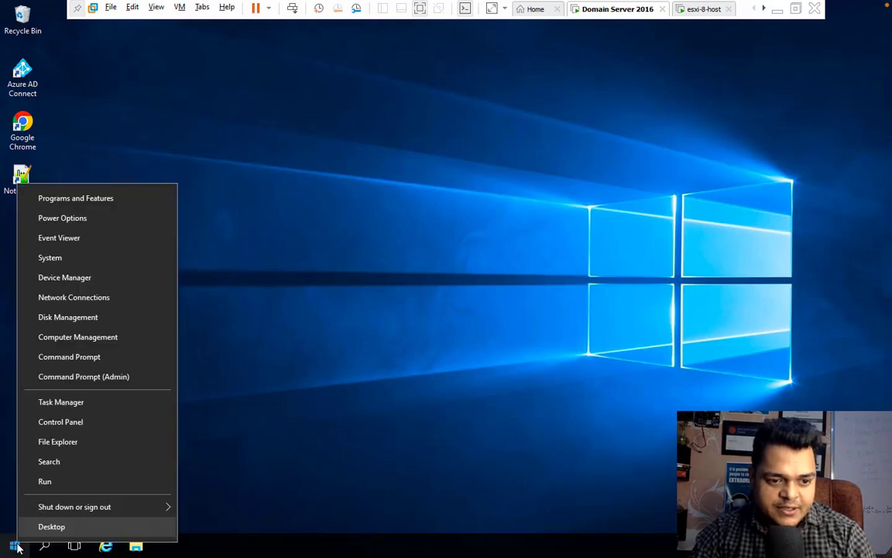
pyautogui.click(44, 480)
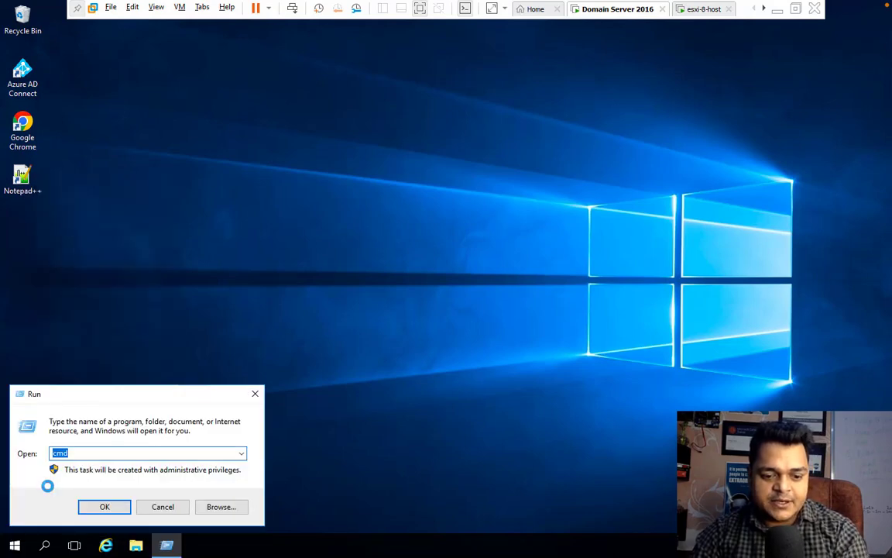
pyautogui.write('dsa')
pyautogui.press('Down')
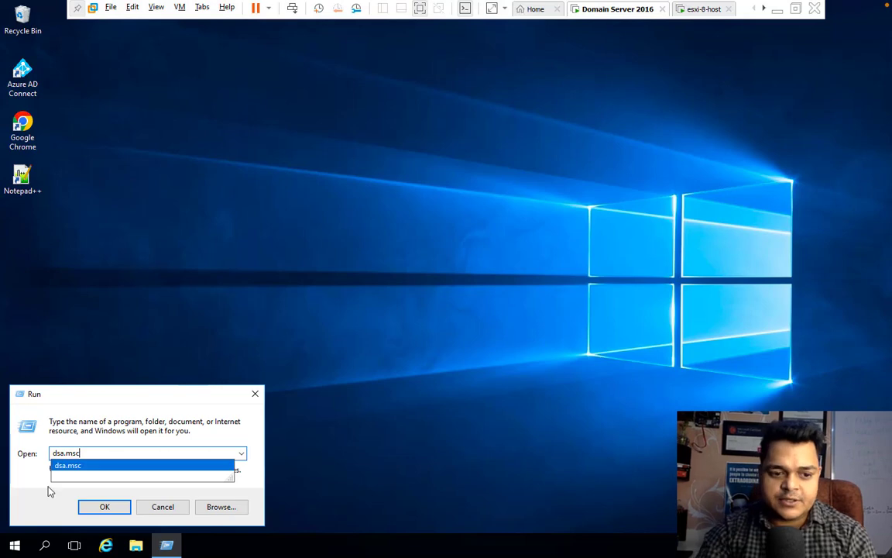
pyautogui.press('Return')
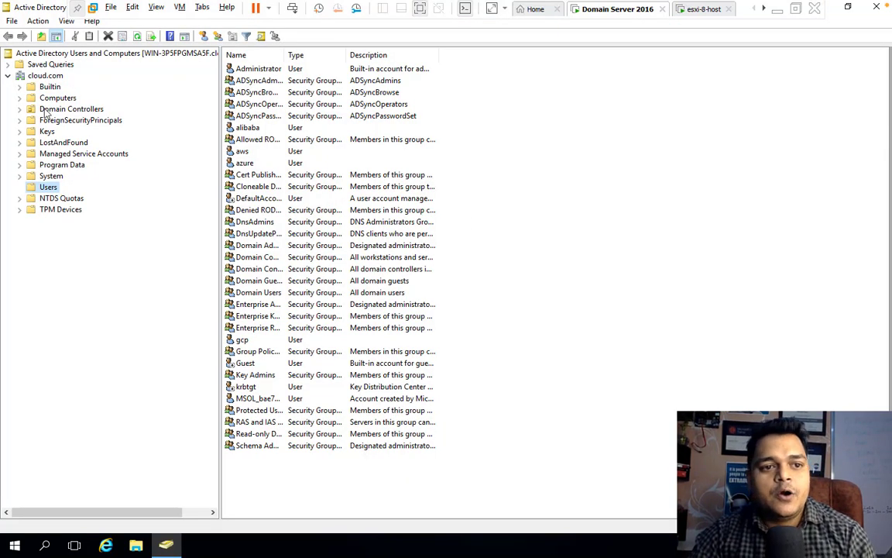
# Step: Inspect ESXI8's General and Operating System properties in the cloud.com Computers container
pyautogui.click(51, 96)
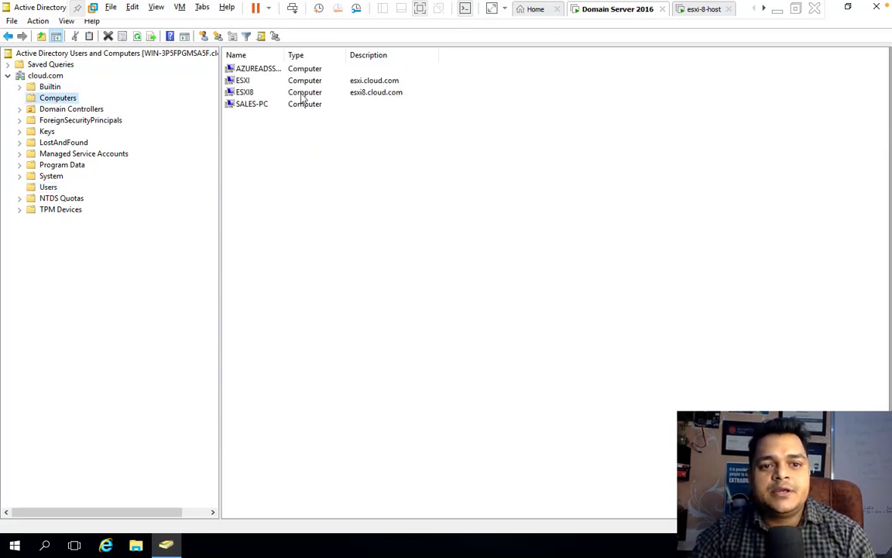
pyautogui.click(264, 93)
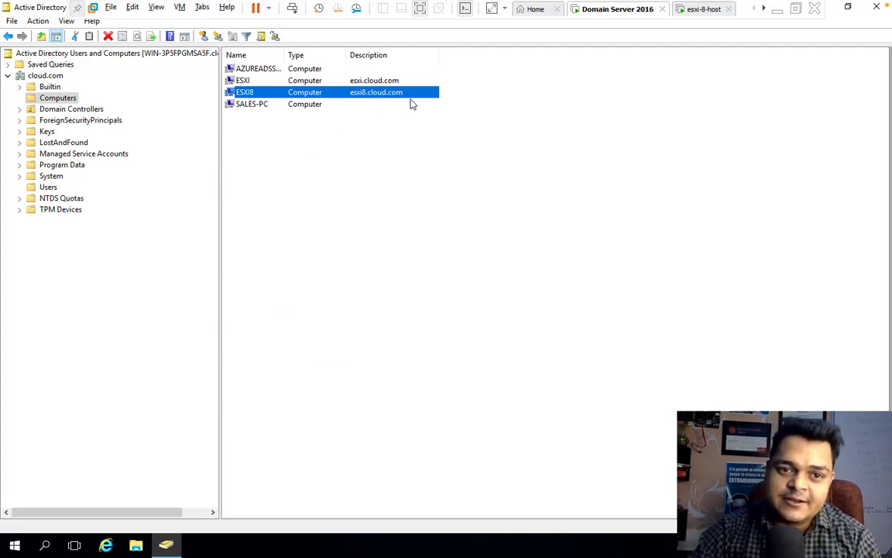
pyautogui.doubleClick(337, 96)
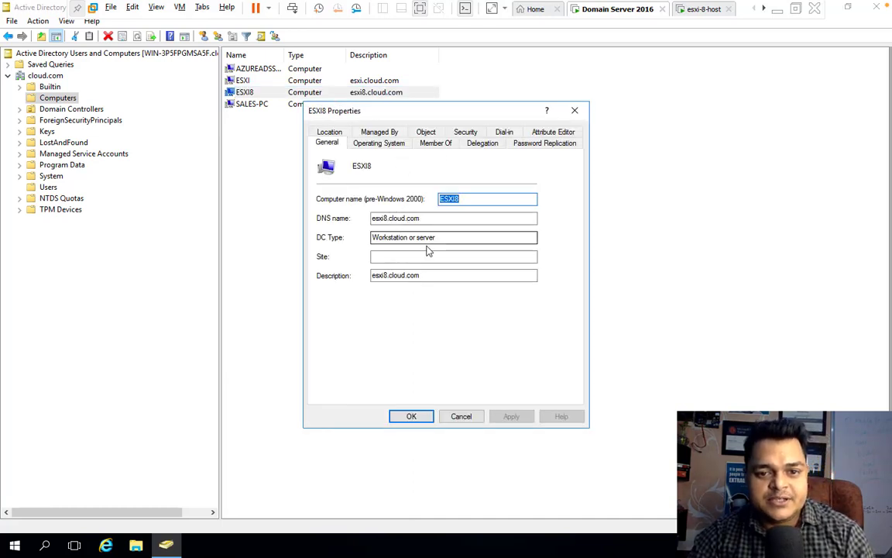
pyautogui.click(373, 148)
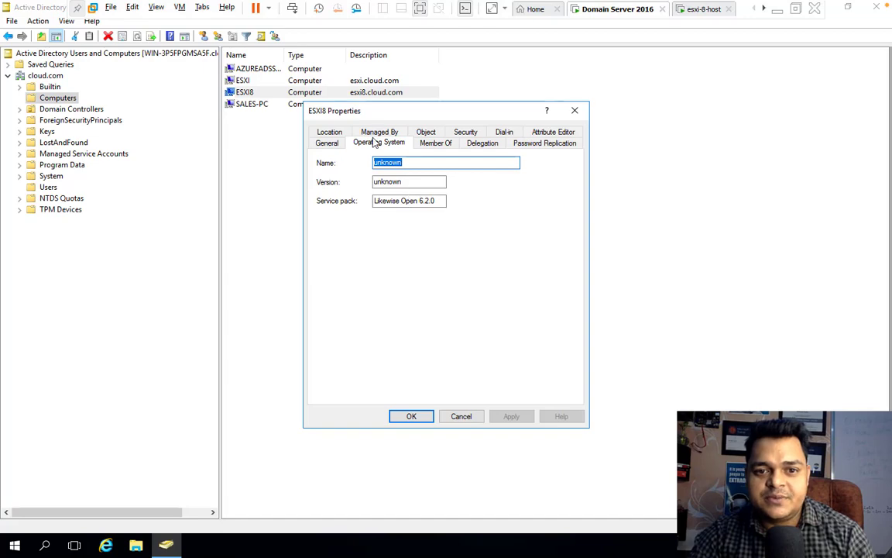
pyautogui.click(472, 419)
pyautogui.hotkey('ctrl', 'Left')
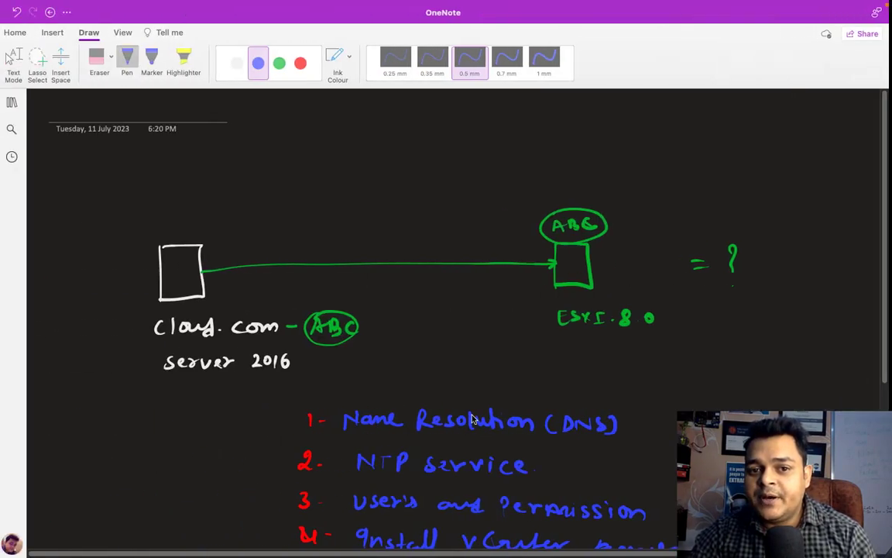
# Step: Pen-tick the Name Resolution (DNS), NTP service and Users and Permission checklist items
pyautogui.scroll(-5, 457, 426)
pyautogui.scroll(1, 457, 426)
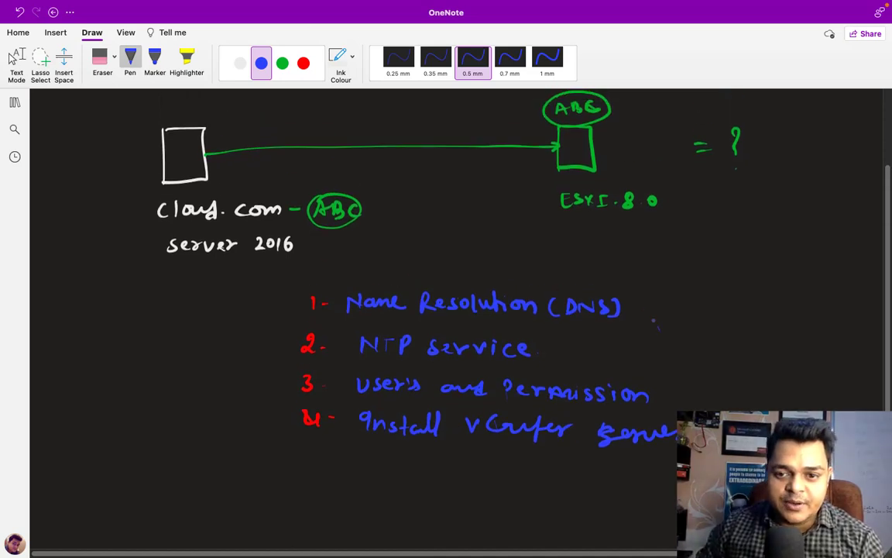
pyautogui.moveTo(642, 308); pyautogui.dragTo(672, 305)
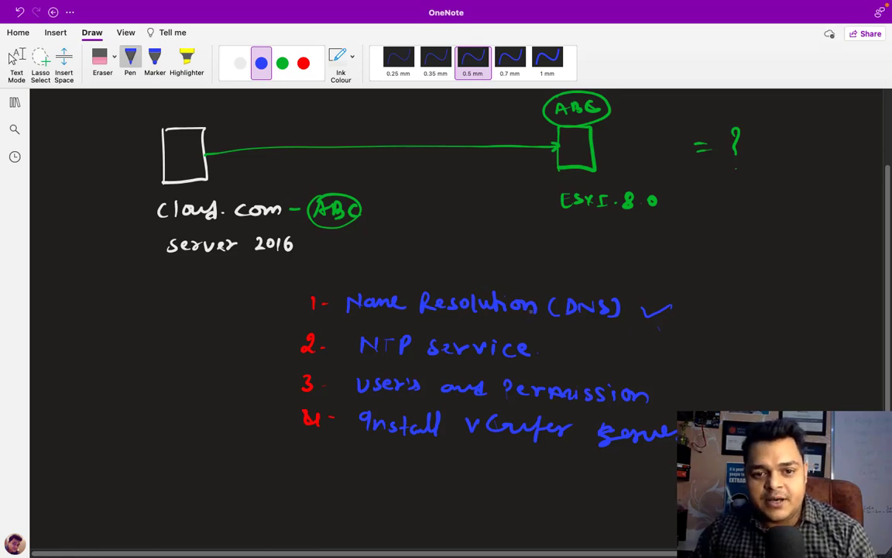
pyautogui.moveTo(577, 350); pyautogui.dragTo(600, 343)
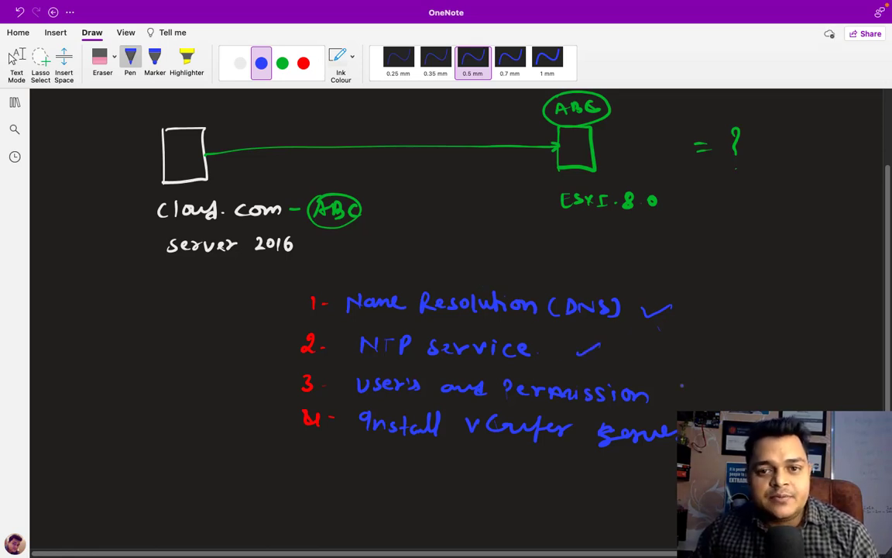
pyautogui.moveTo(669, 393); pyautogui.dragTo(702, 386)
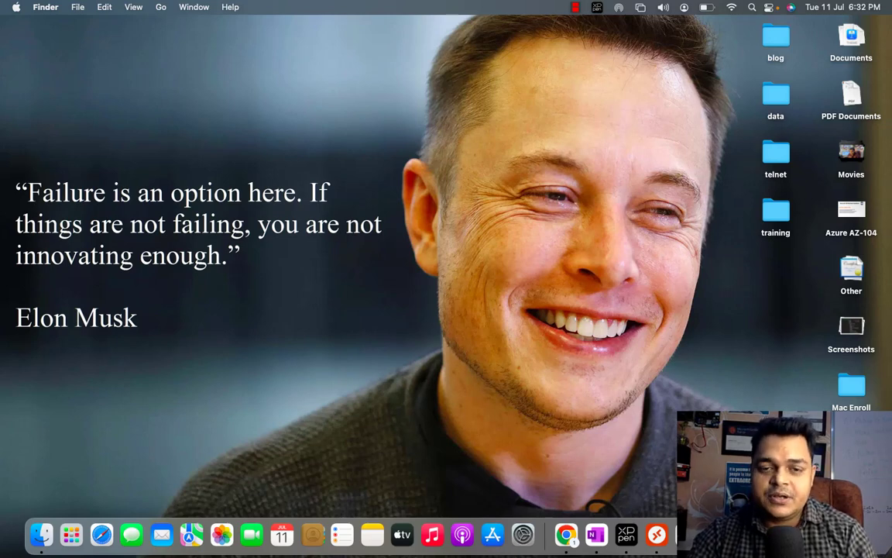
pyautogui.rightClick(817, 534)
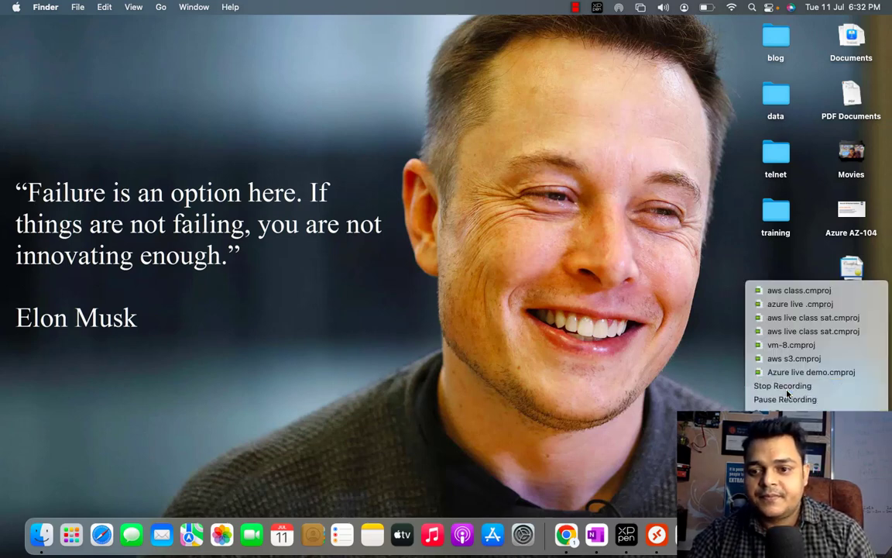